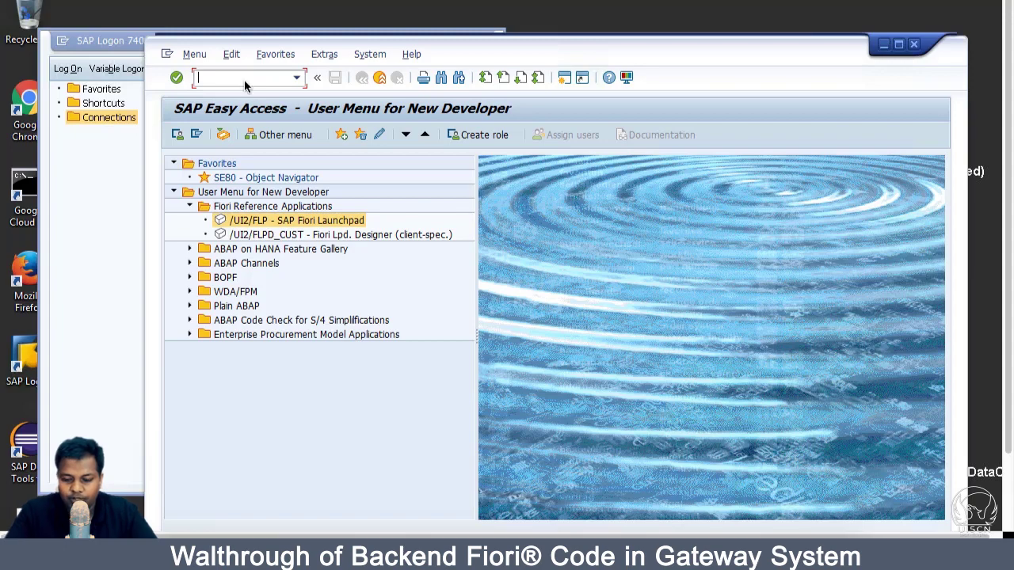
Try to start the SAP Fiori Launchpad by running transaction /ui2/flp
type("/u")
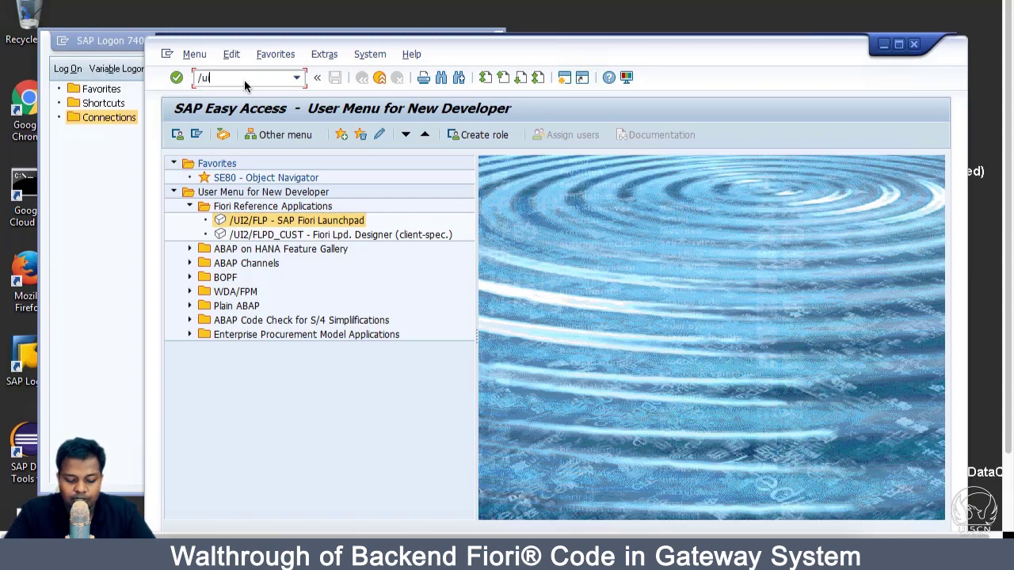
type("i2")
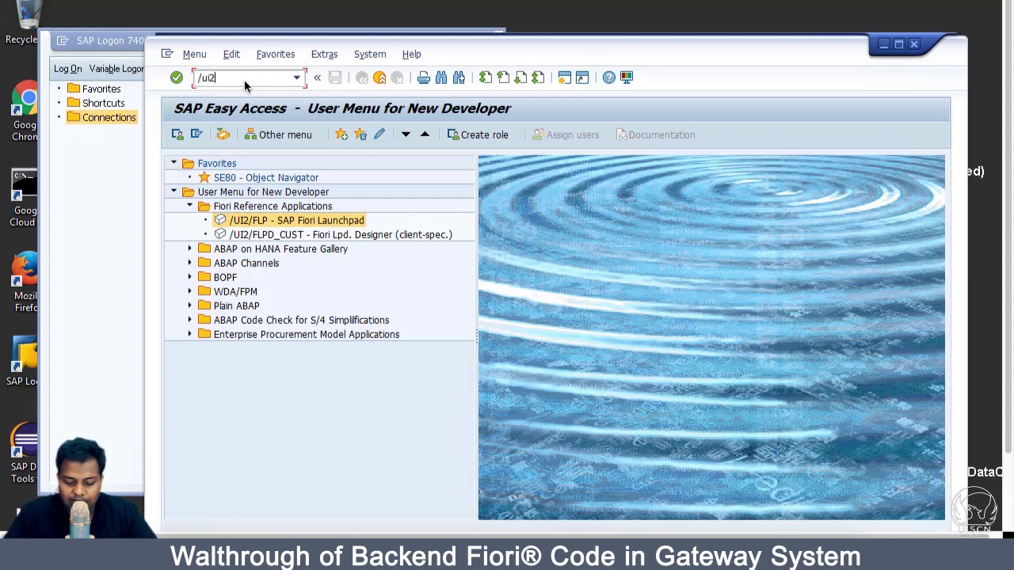
type("/flp")
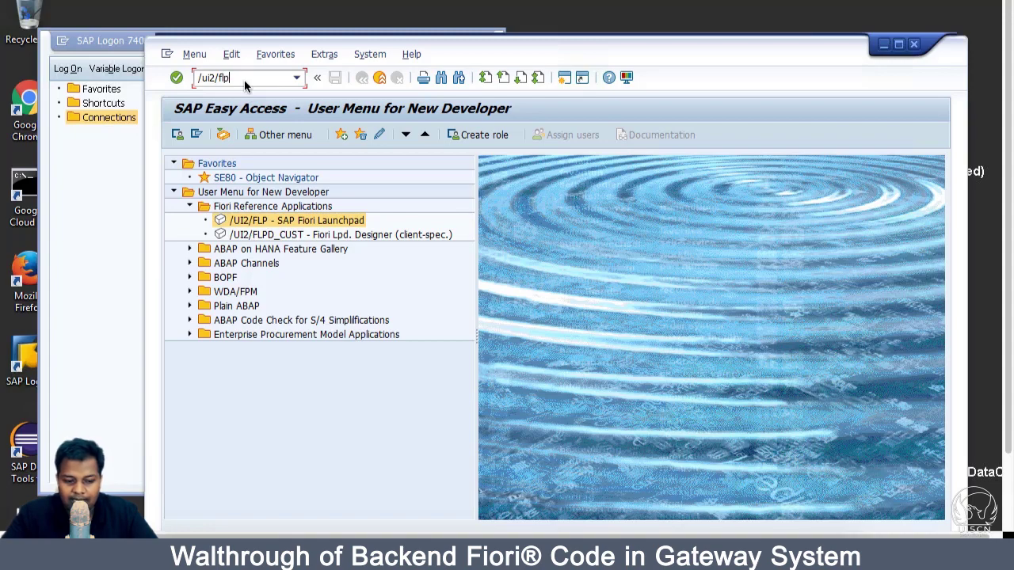
key("Return")
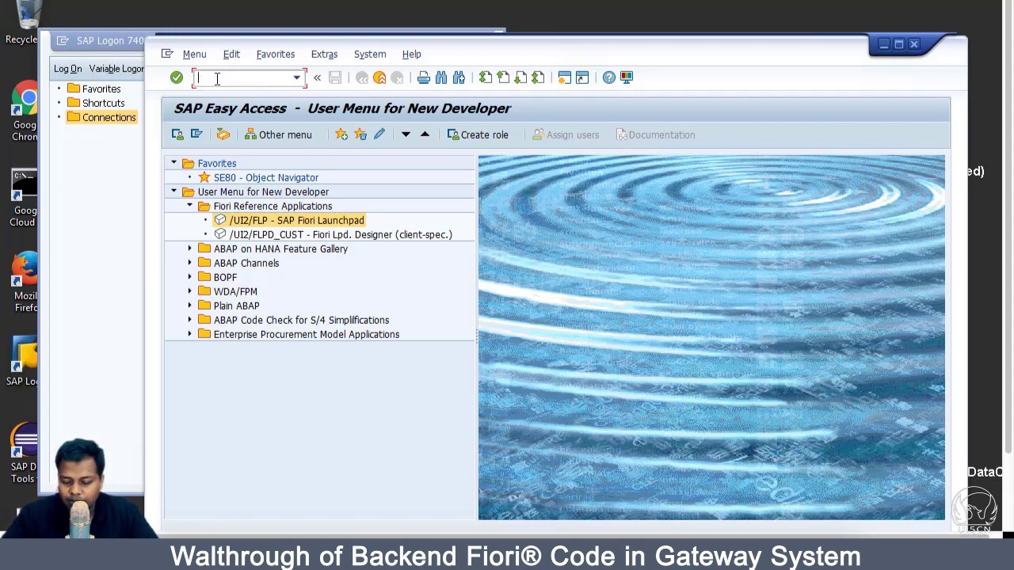
Launch the SAP Fiori Launchpad in the browser by running transaction /n/UI2/FLP
type("/")
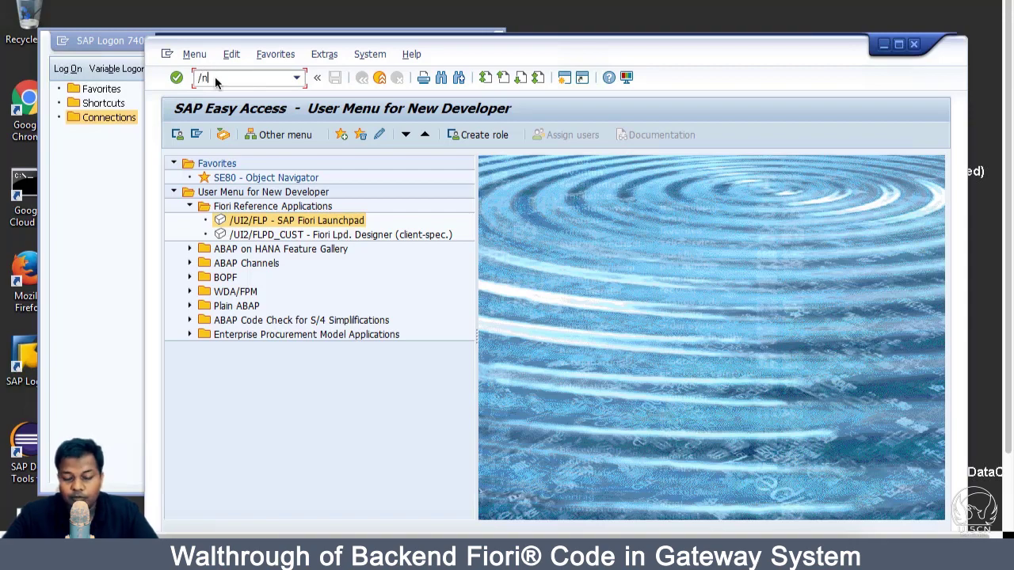
type("n/")
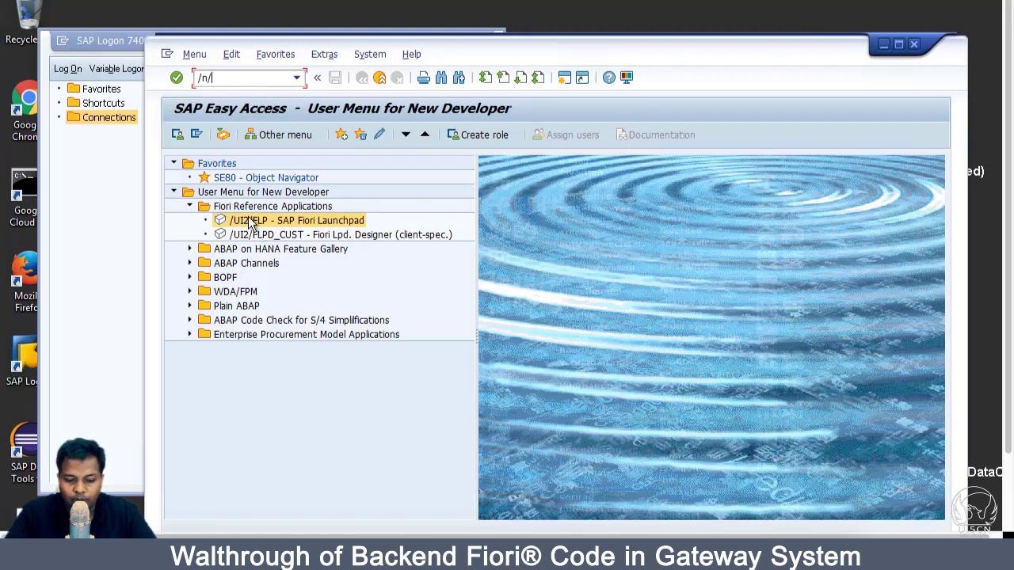
type("UI2")
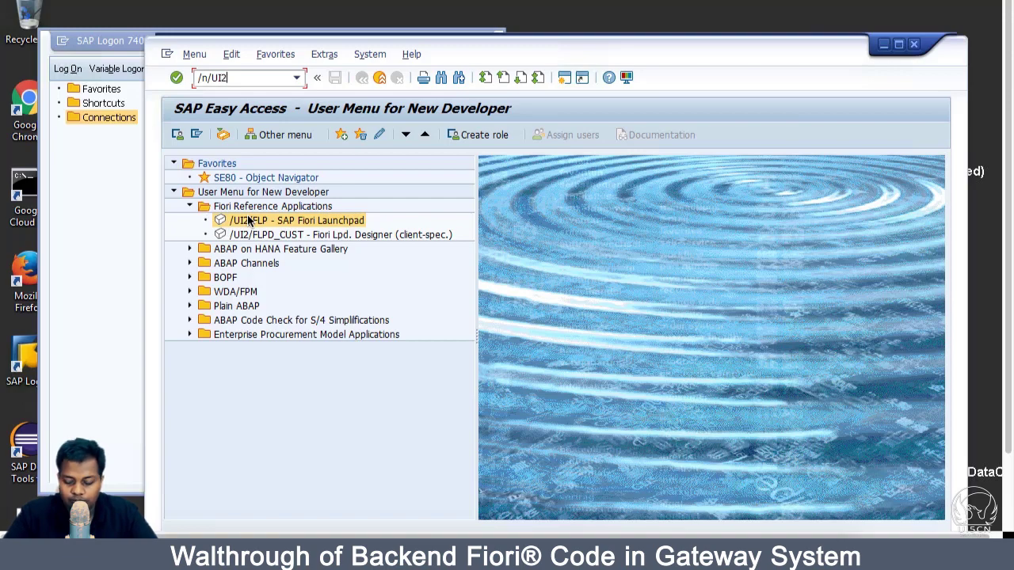
type("/")
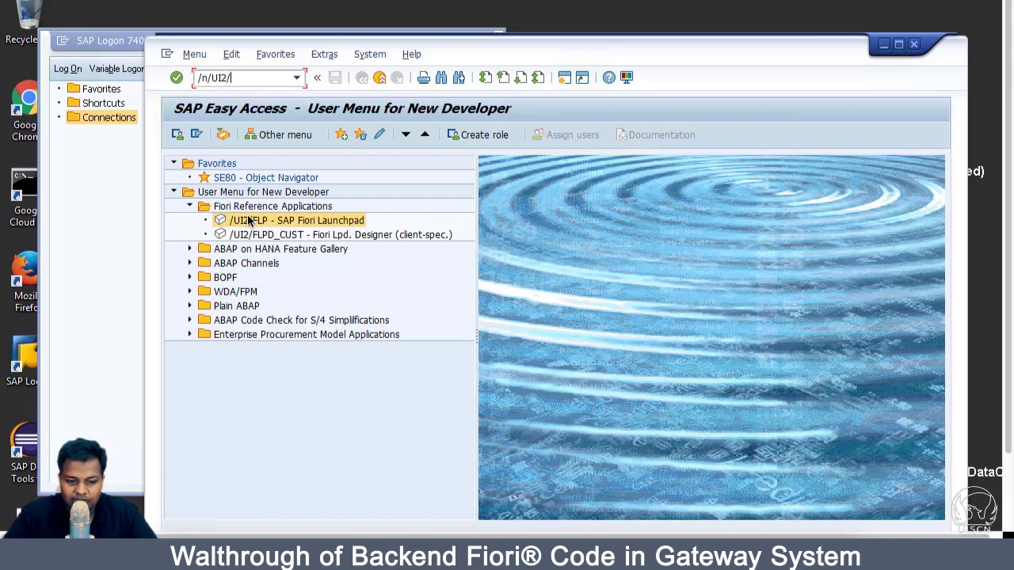
type("FLP")
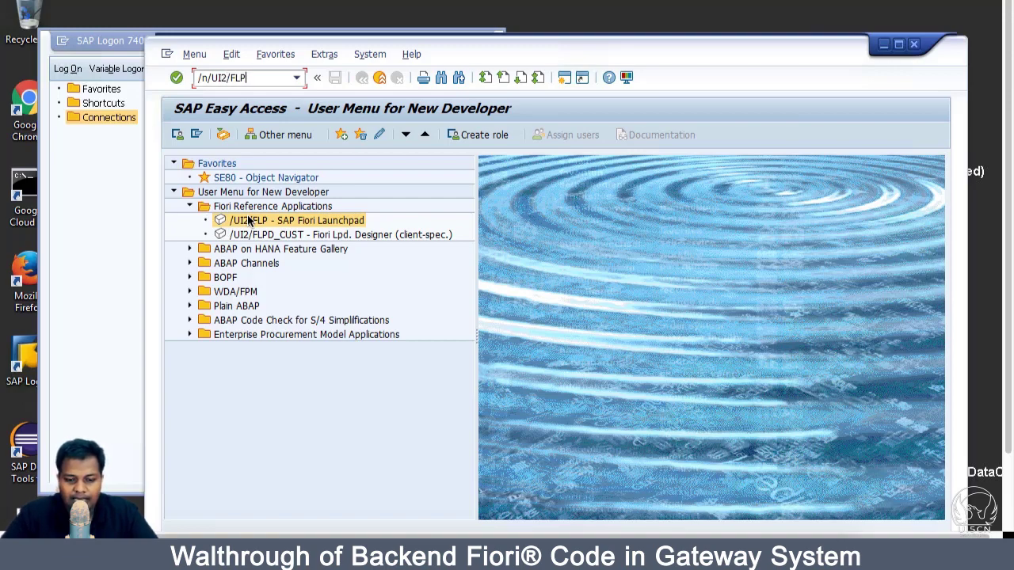
key("Return")
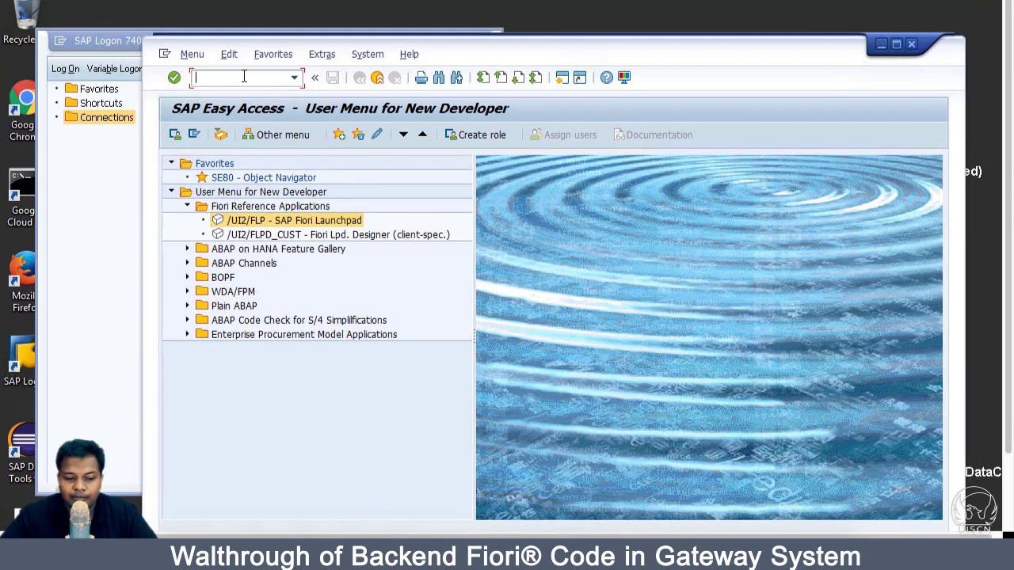
key("Down")
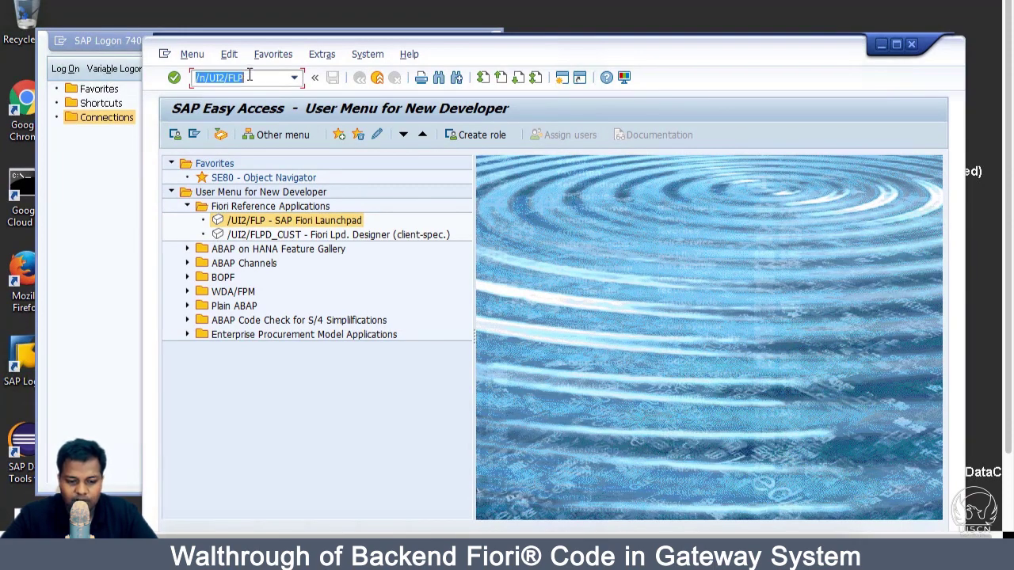
left_click(249, 75)
key("Return")
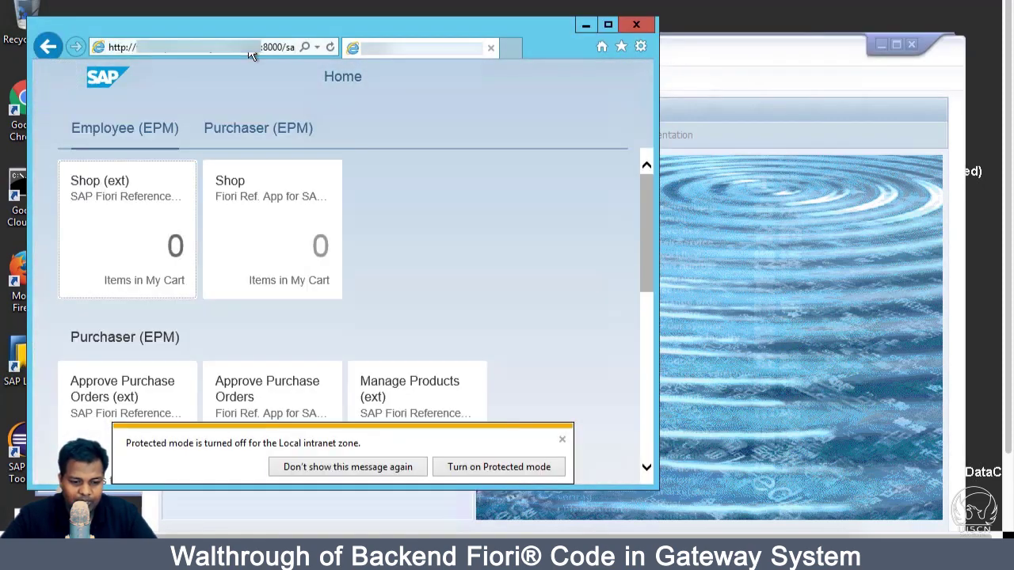
Select the launchpad's web address, switch to Google Chrome and load the Fiori Launchpad home page there
left_click(249, 47)
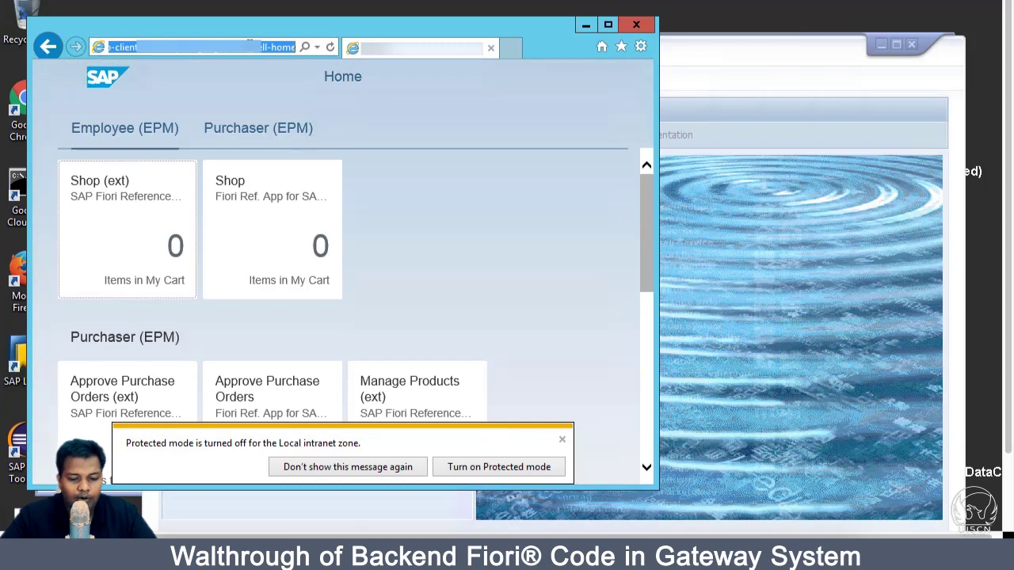
left_click(293, 547)
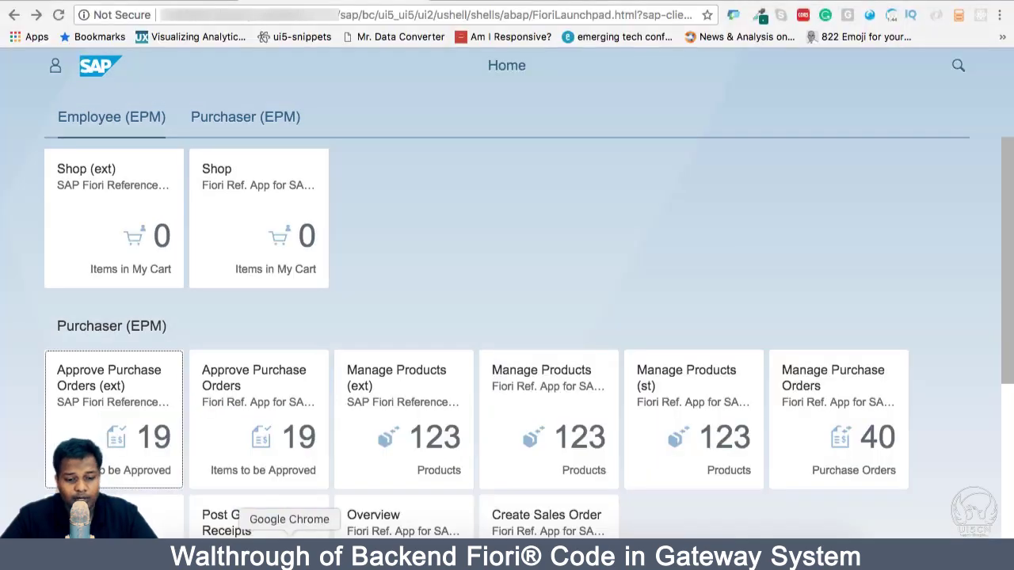
left_click(441, 9)
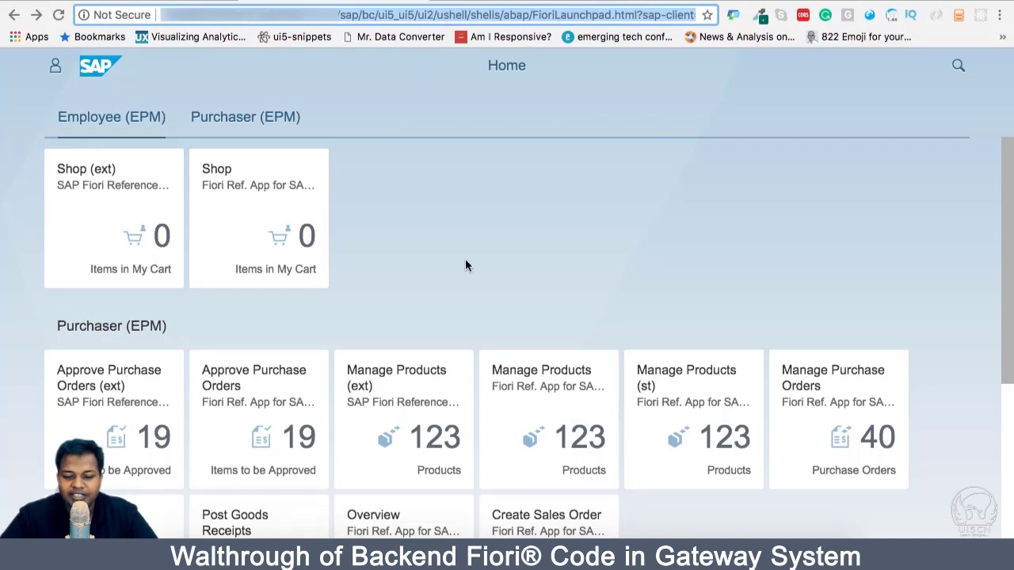
key("Right")
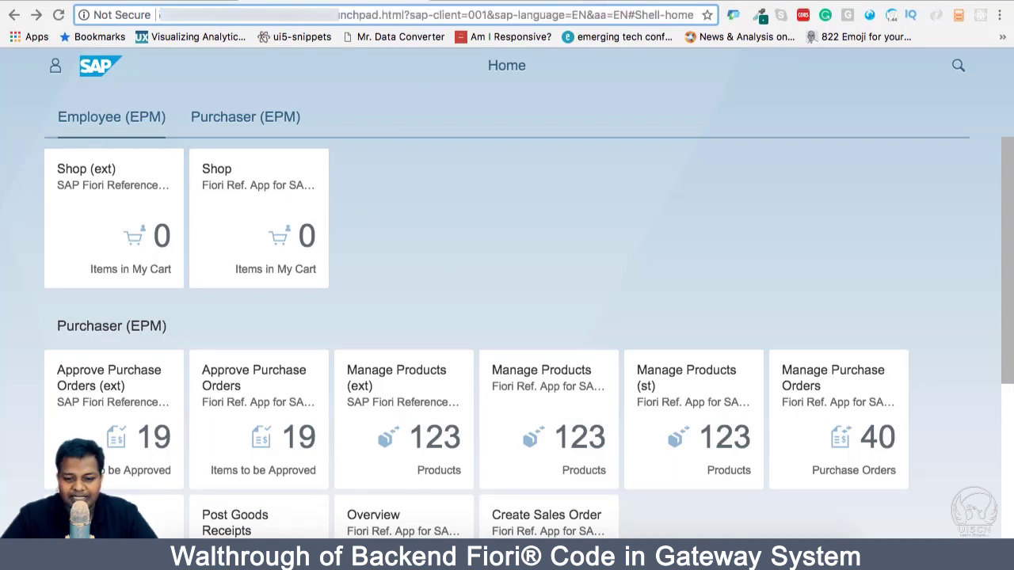
key("Return")
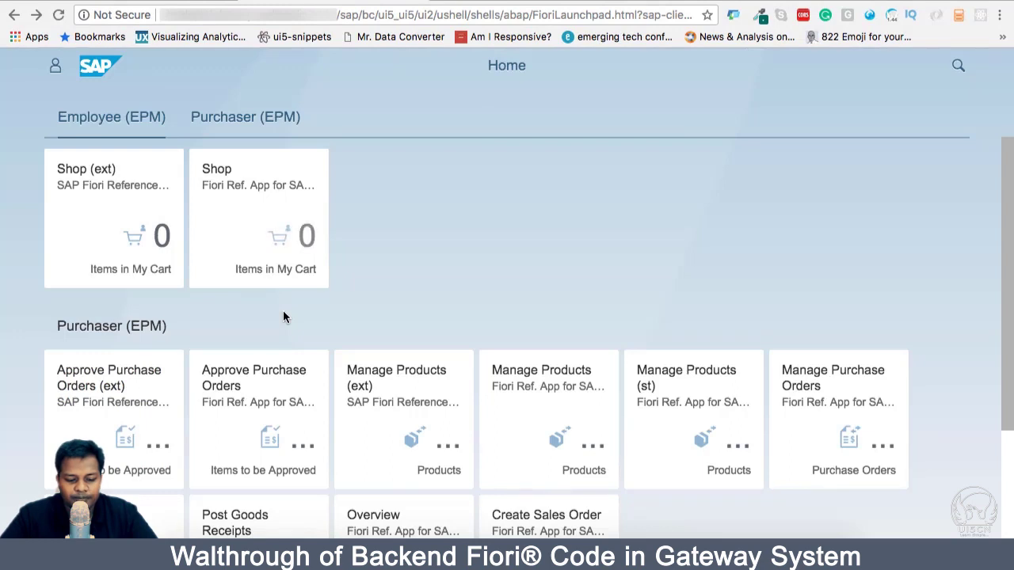
Open the standard Approve Purchase Orders app and review the Jologa order's details, its items and the purchase order list
scroll(283, 317, "down", 1)
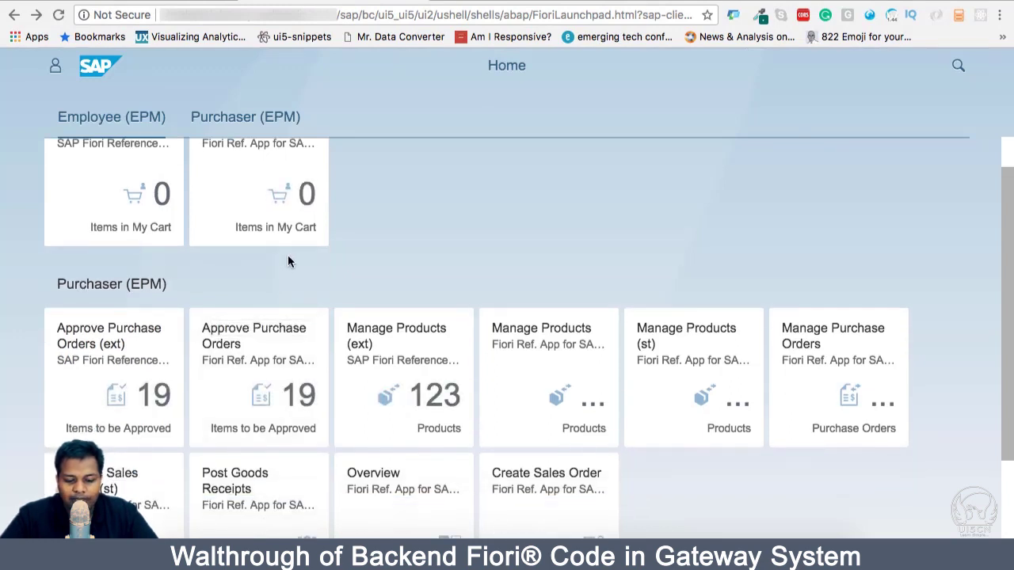
left_click(250, 347)
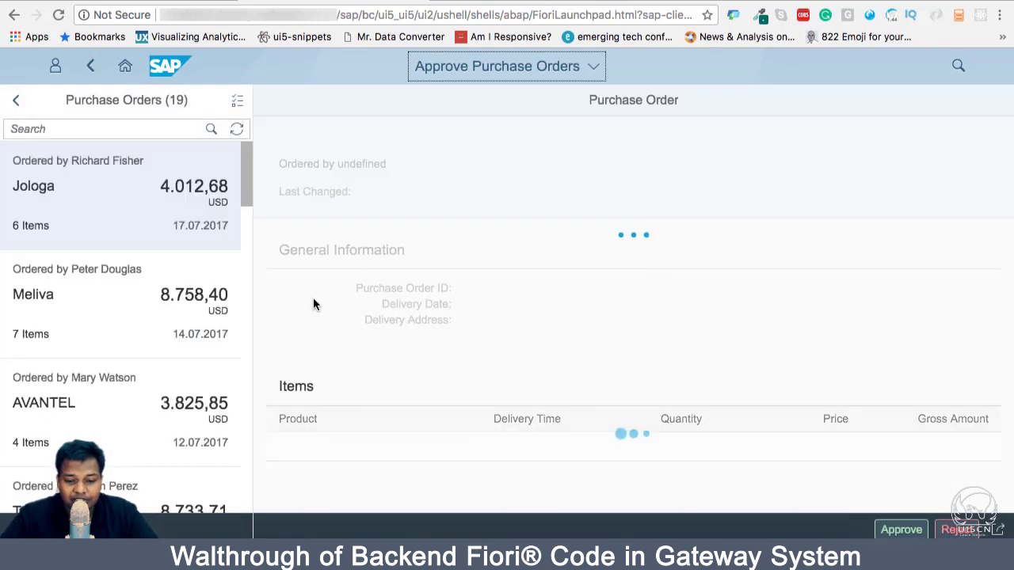
scroll(420, 162, "down", 3)
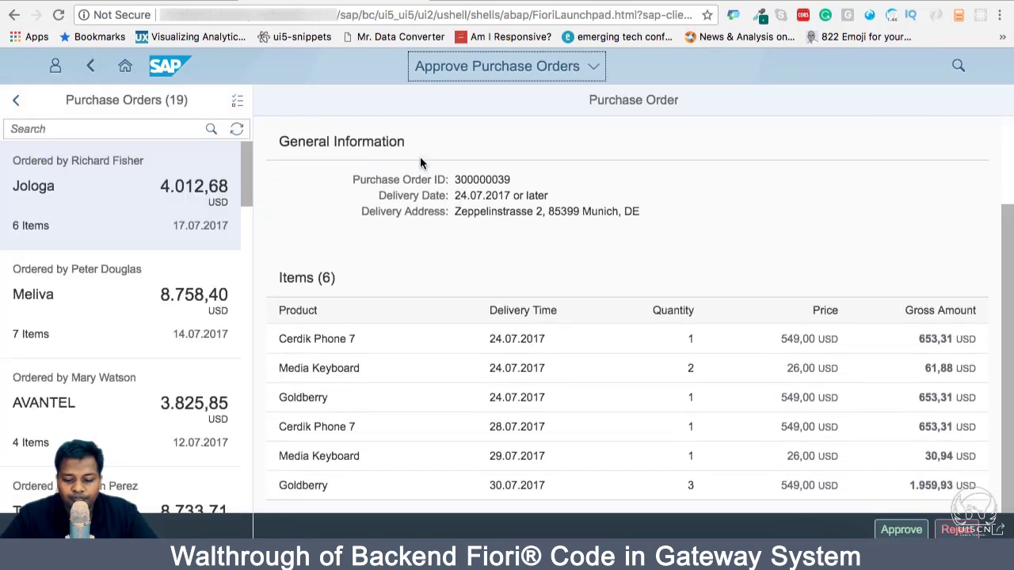
scroll(420, 162, "up", 3)
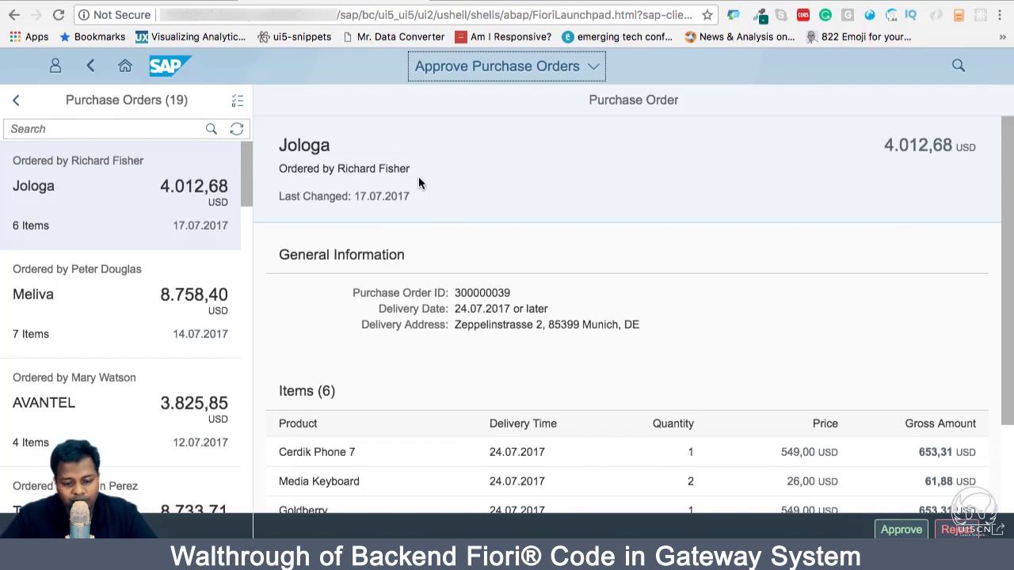
scroll(418, 175, "down", 3)
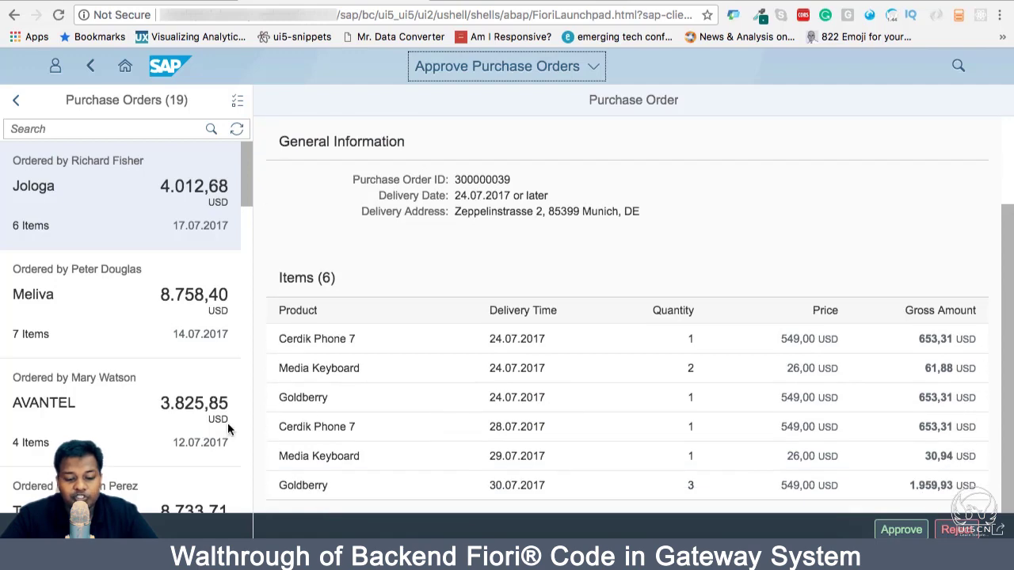
scroll(135, 380, "down", 4)
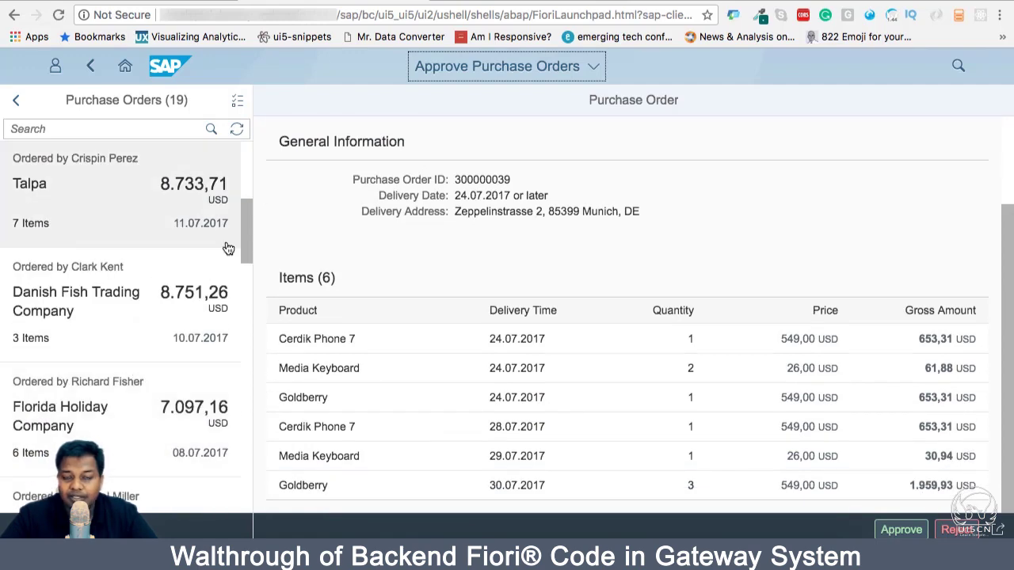
scroll(229, 247, "up", 4)
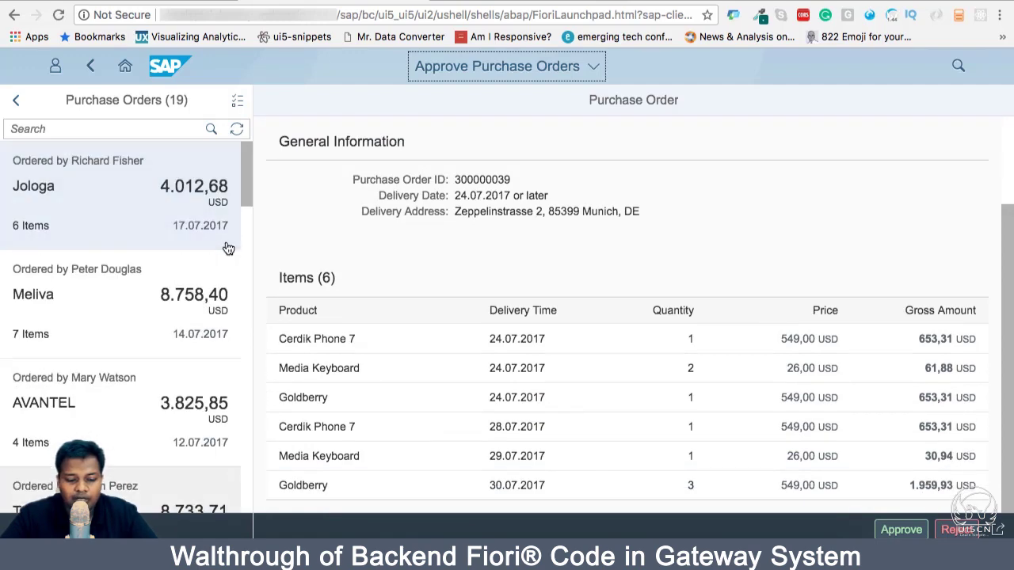
Open the browser's developer tools and record the network activity while reloading the Approve Purchase Orders app
right_click(582, 136)
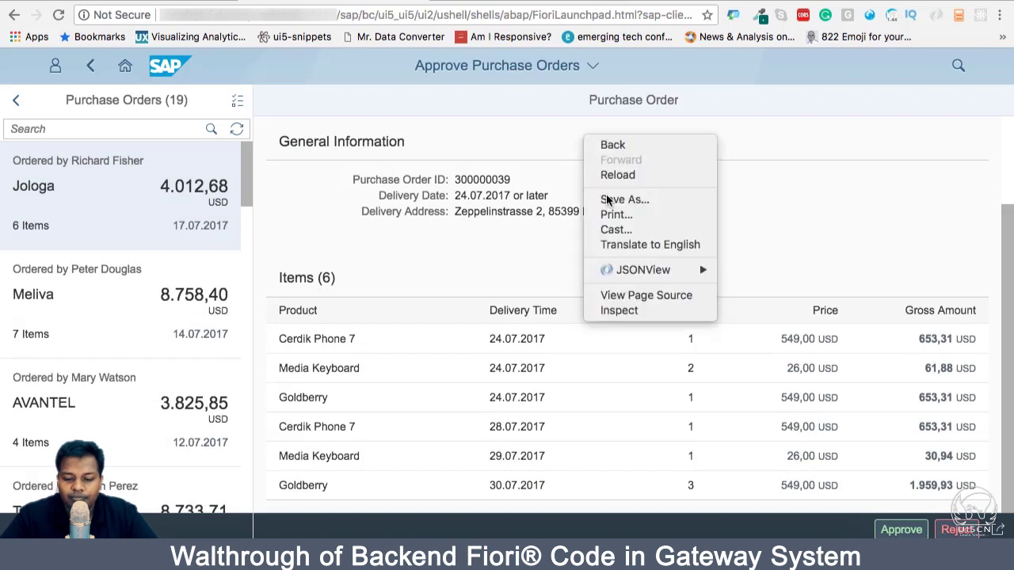
left_click(627, 310)
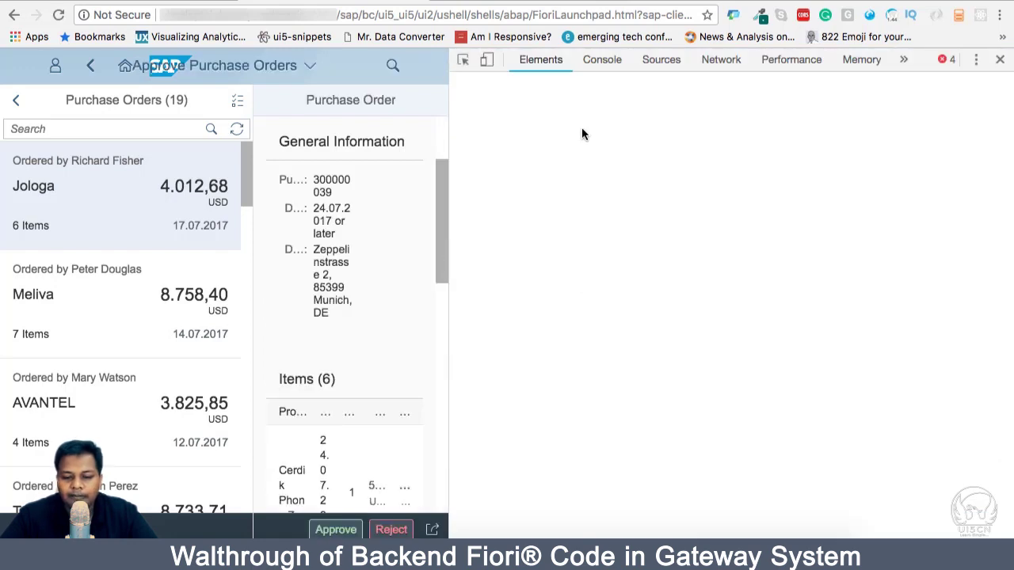
left_click(722, 61)
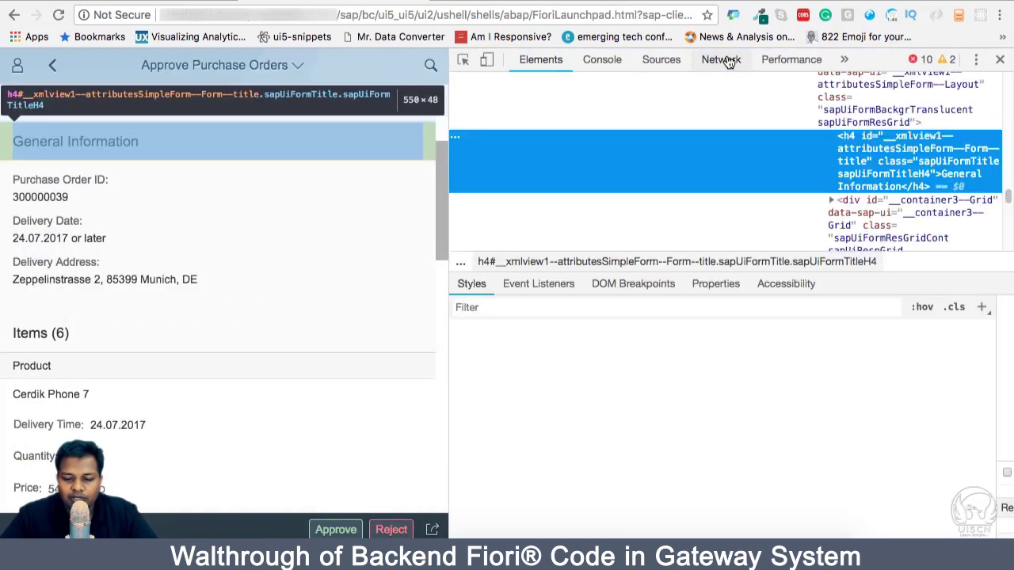
left_click(721, 60)
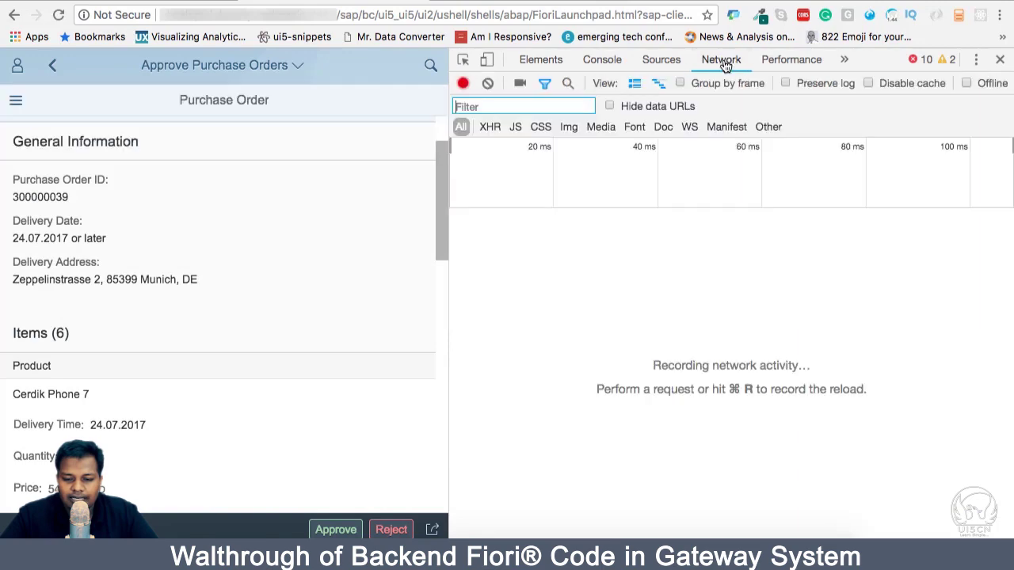
left_click(390, 16)
key("Return")
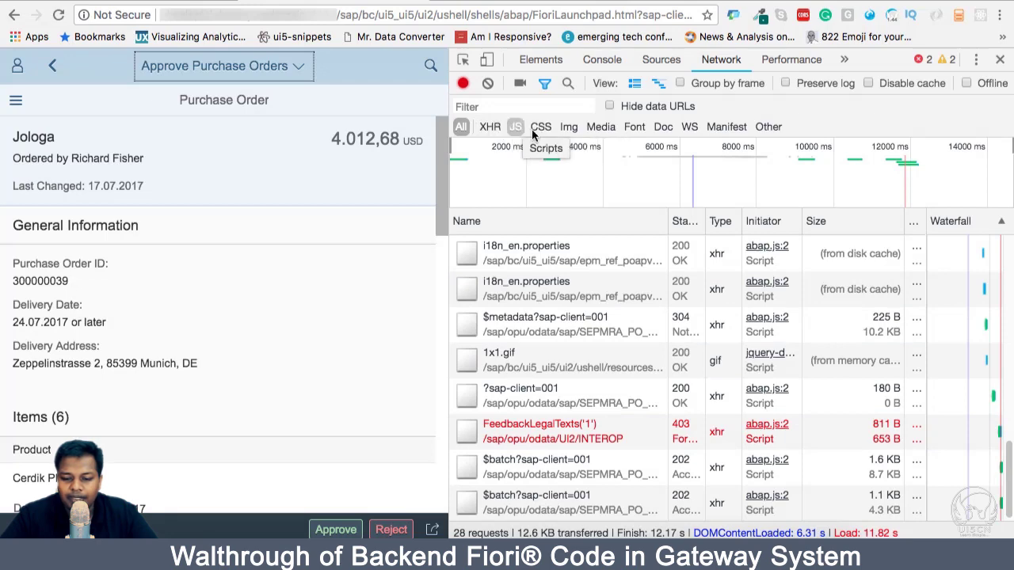
Filter the recorded network requests to XHR and look through the list
left_click(490, 128)
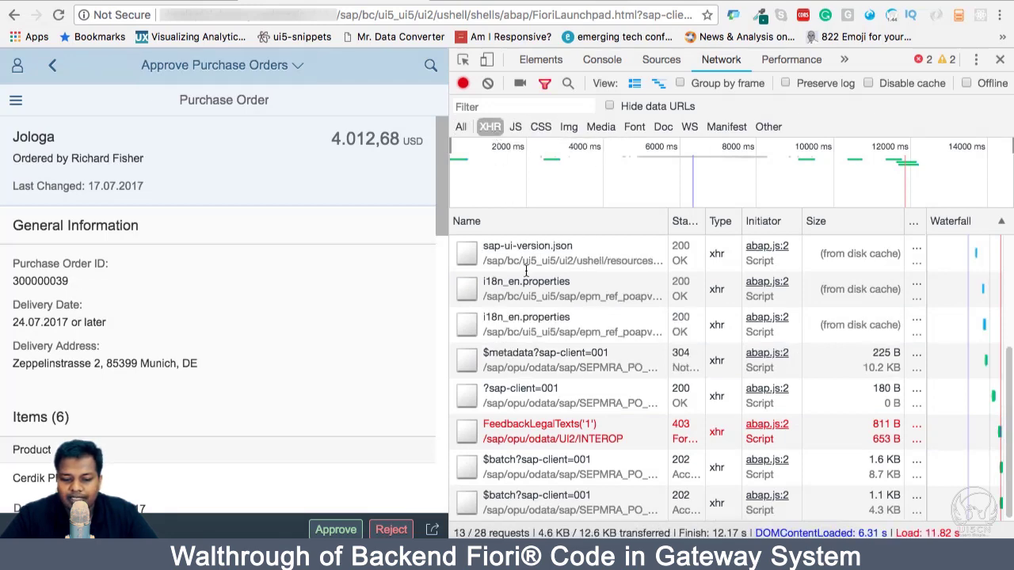
scroll(539, 426, "up", 5)
scroll(539, 425, "down", 5)
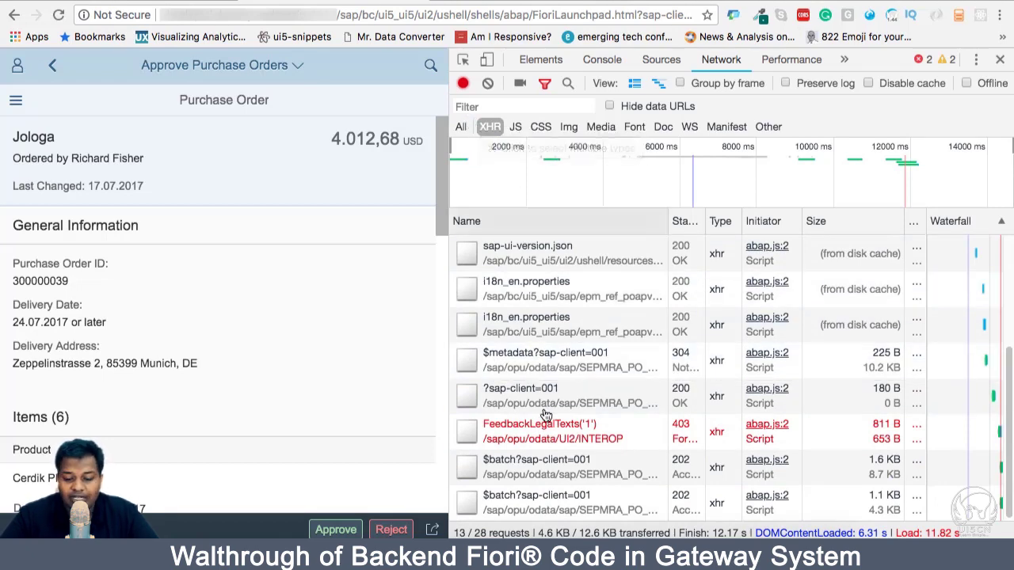
Inspect the preview and response of the $metadata request for SEPMRA_PO_APV, and open the metadata document in its own tab
left_click(538, 364)
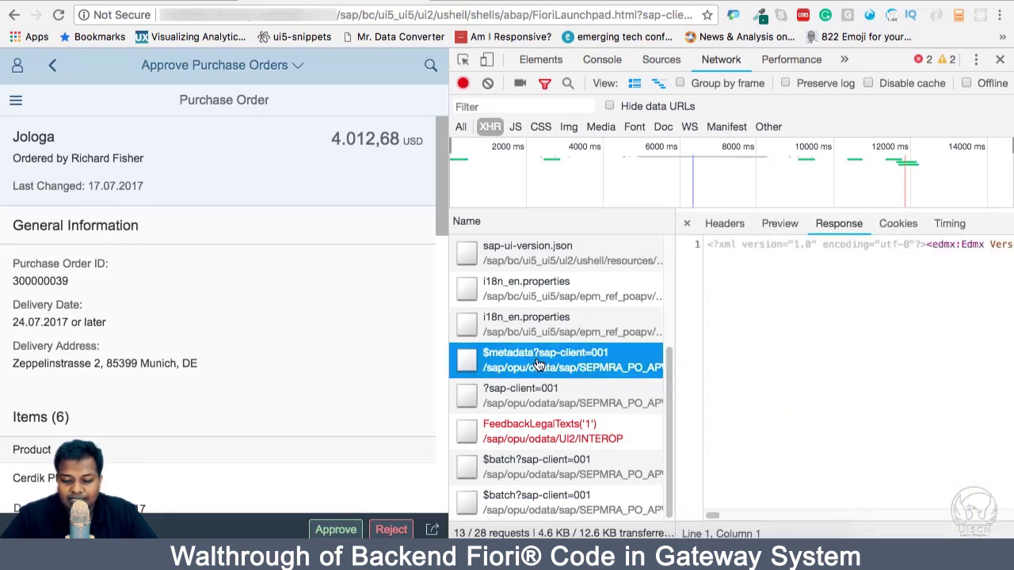
left_click(783, 224)
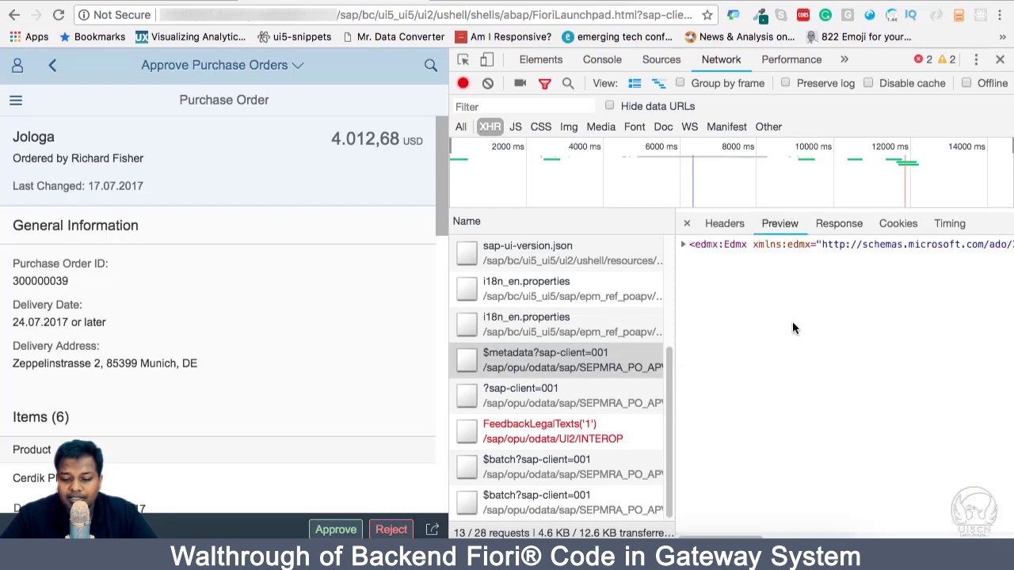
left_click(842, 224)
scroll(847, 266, "right", 5)
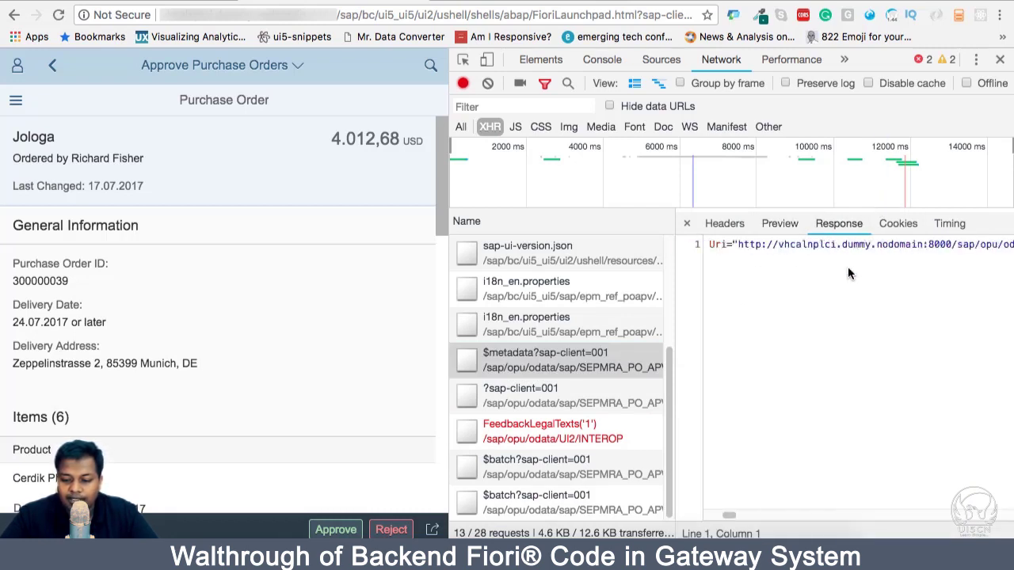
double_click(577, 370)
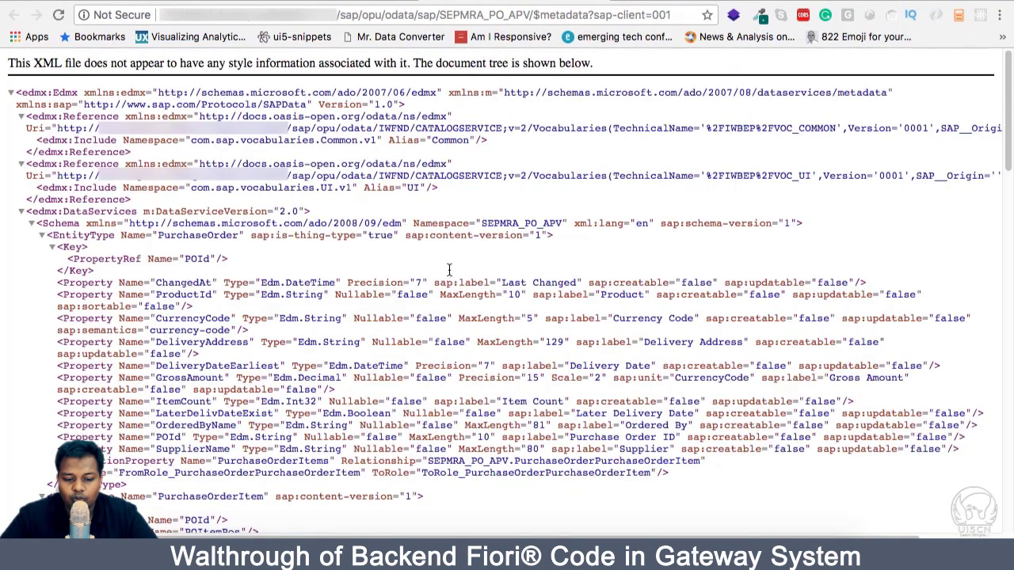
Read through the SEPMRA_PO_APV metadata document and highlight the service name in its address
scroll(448, 270, "down", 15)
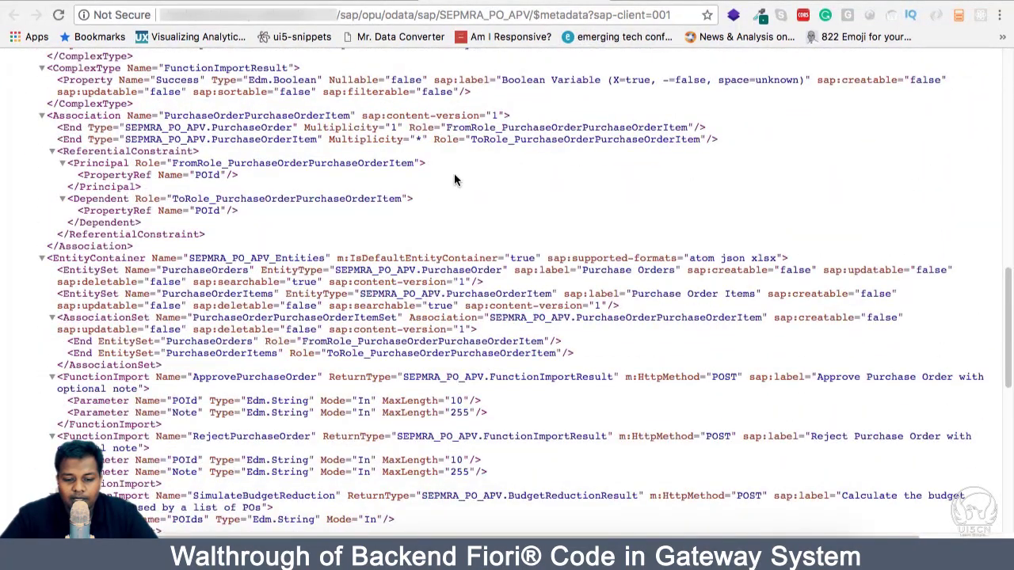
double_click(469, 18)
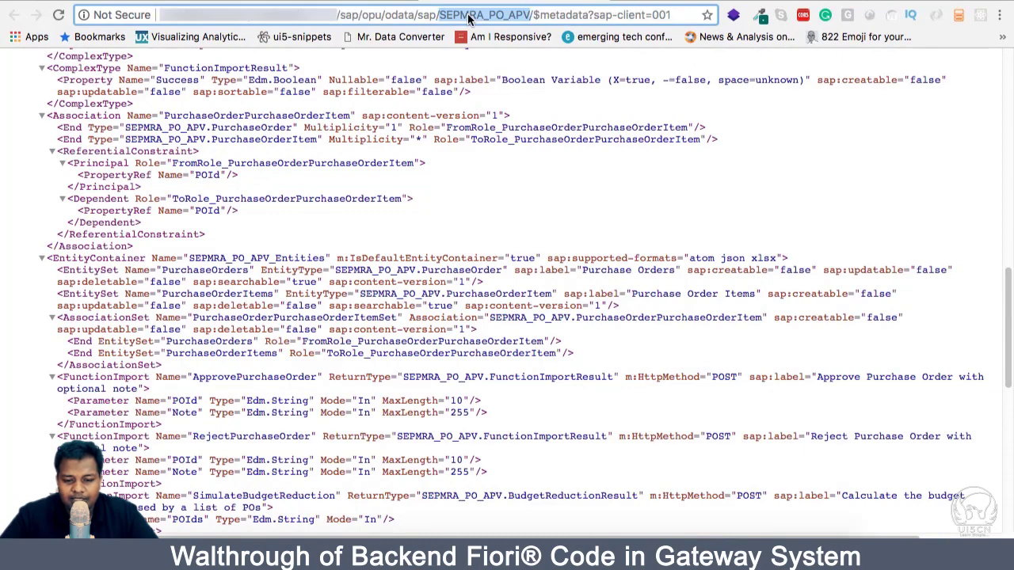
key("ctrl+shift+Tab")
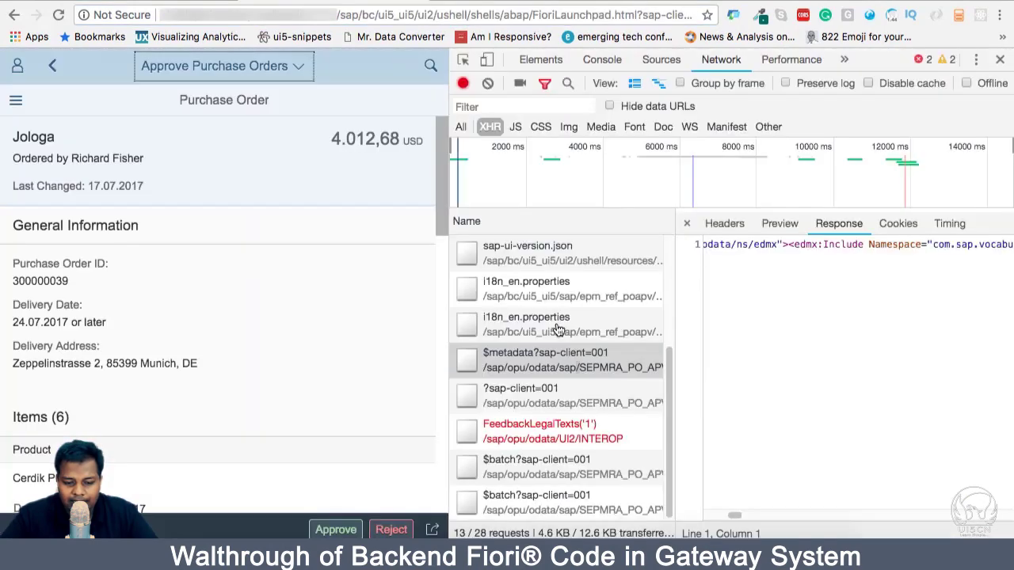
Inspect the responses of both $batch requests and open the last one in its own tab
left_click(559, 469)
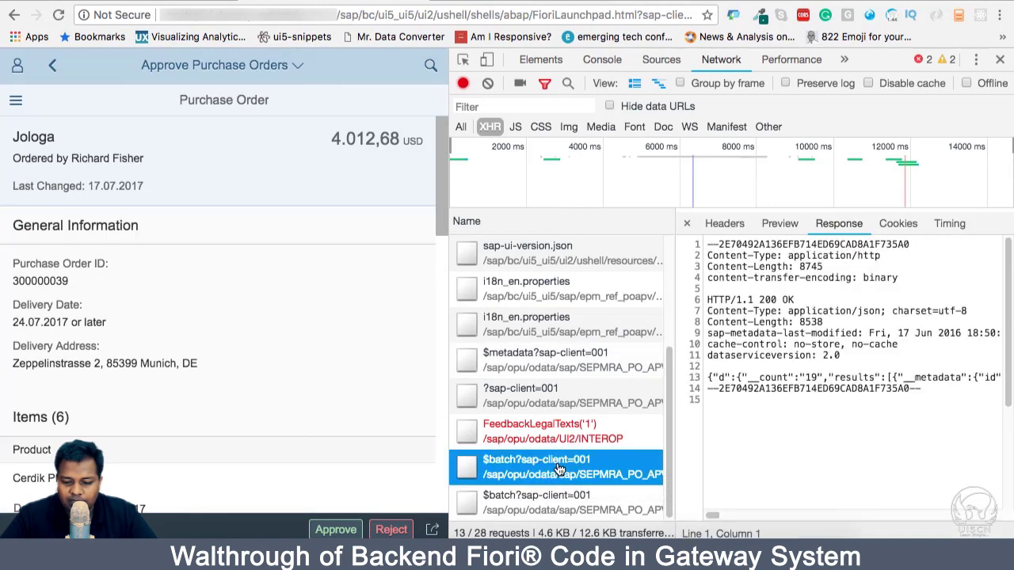
left_click(559, 504)
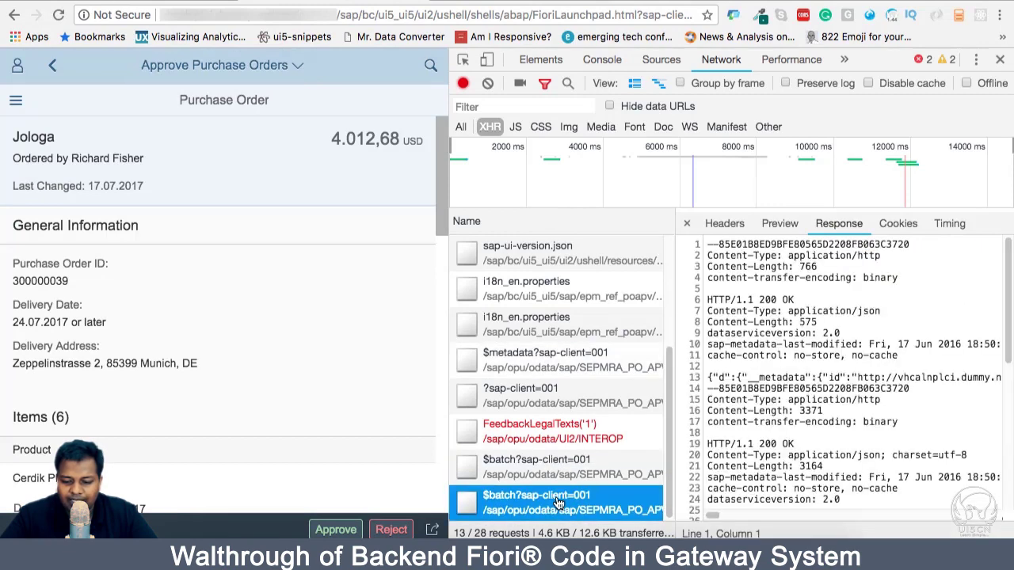
double_click(559, 504)
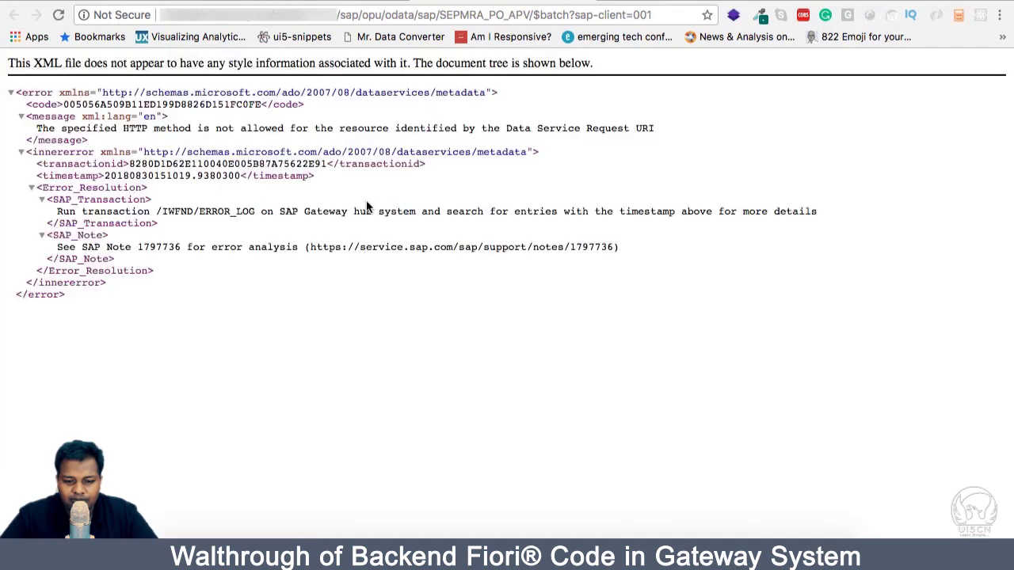
Return to the Approve Purchase Orders app and examine the responses of the recorded requests, from messagebundle-preload_en.js to ?sap-client=001
left_click(359, 2)
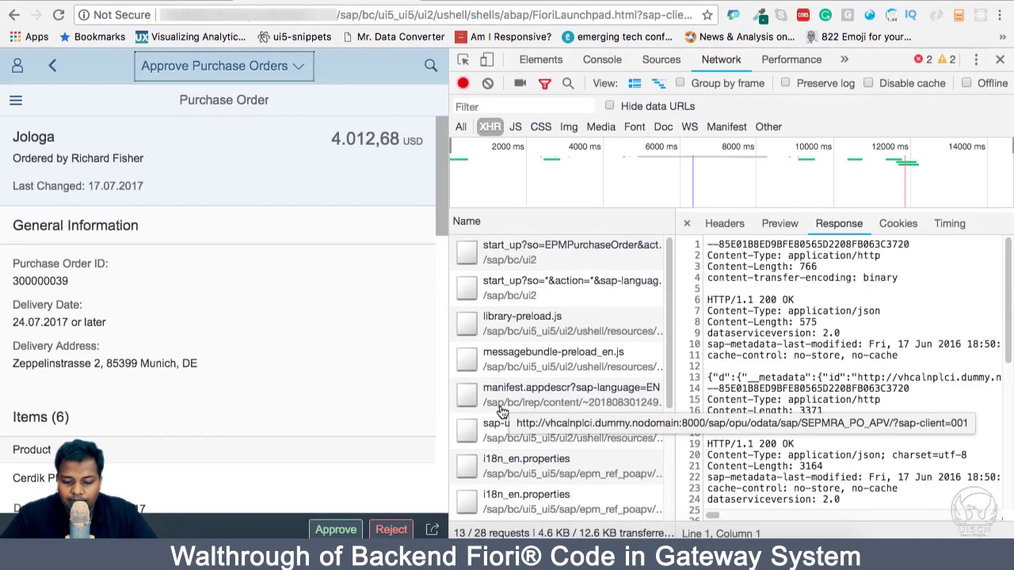
left_click(529, 342)
left_click(531, 372)
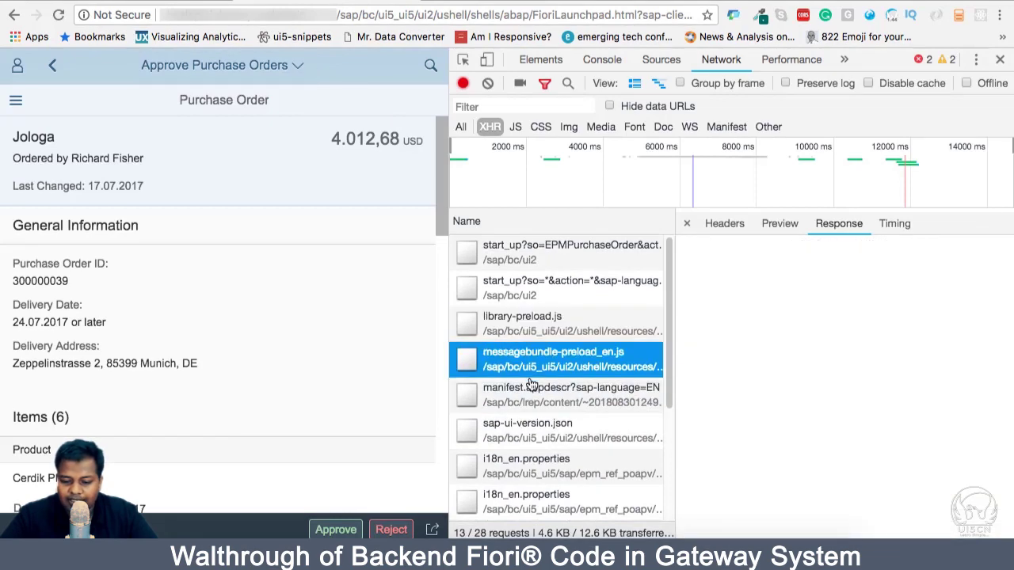
left_click(532, 394)
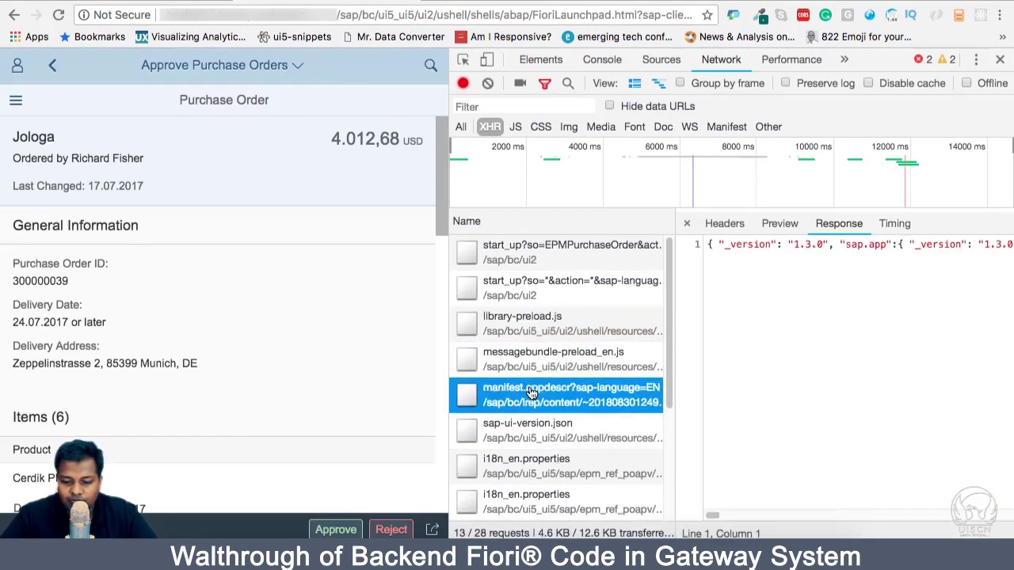
left_click(533, 430)
scroll(533, 436, "down", 3)
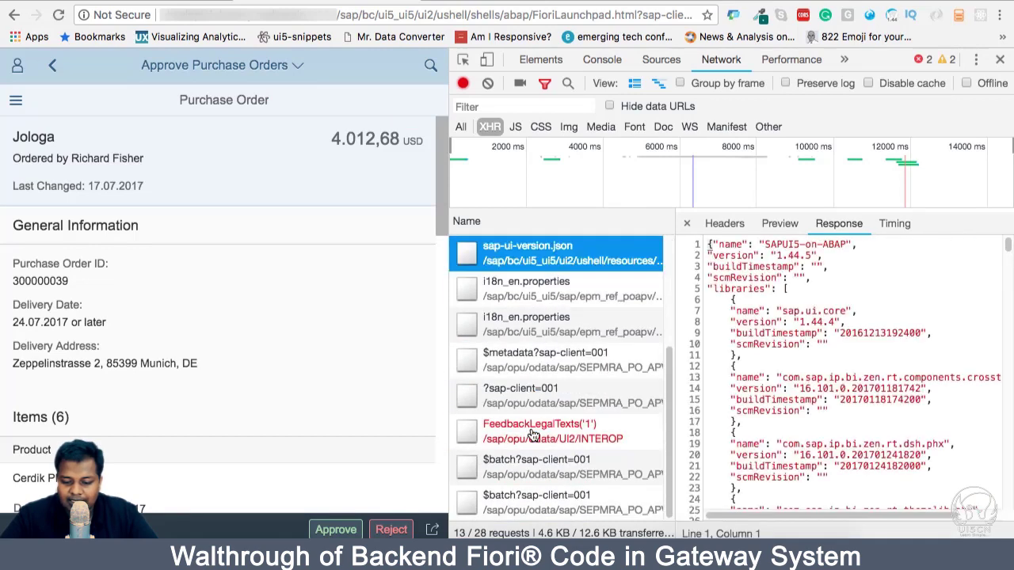
left_click(542, 370)
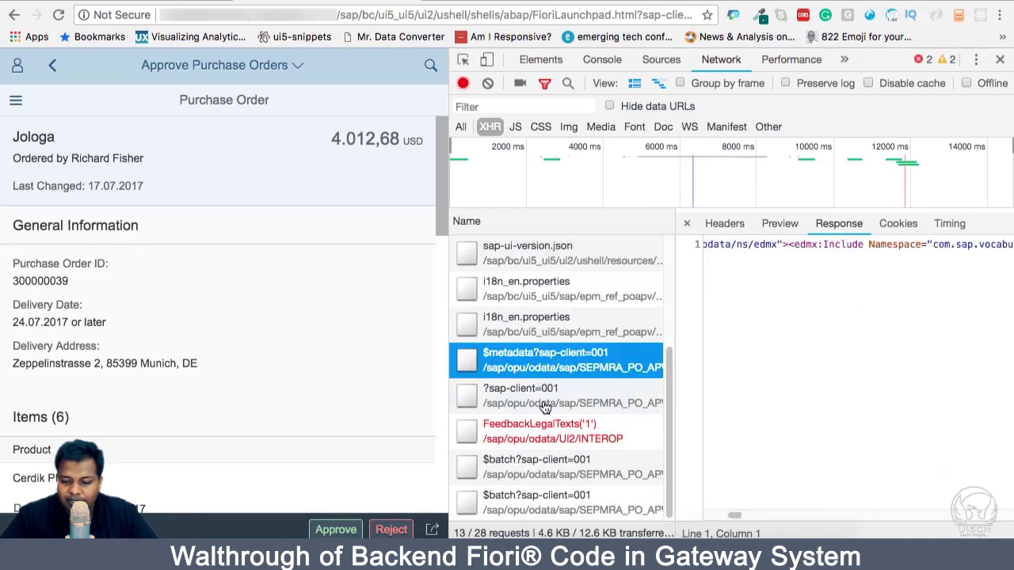
left_click(545, 408)
scroll(545, 407, "up", 2)
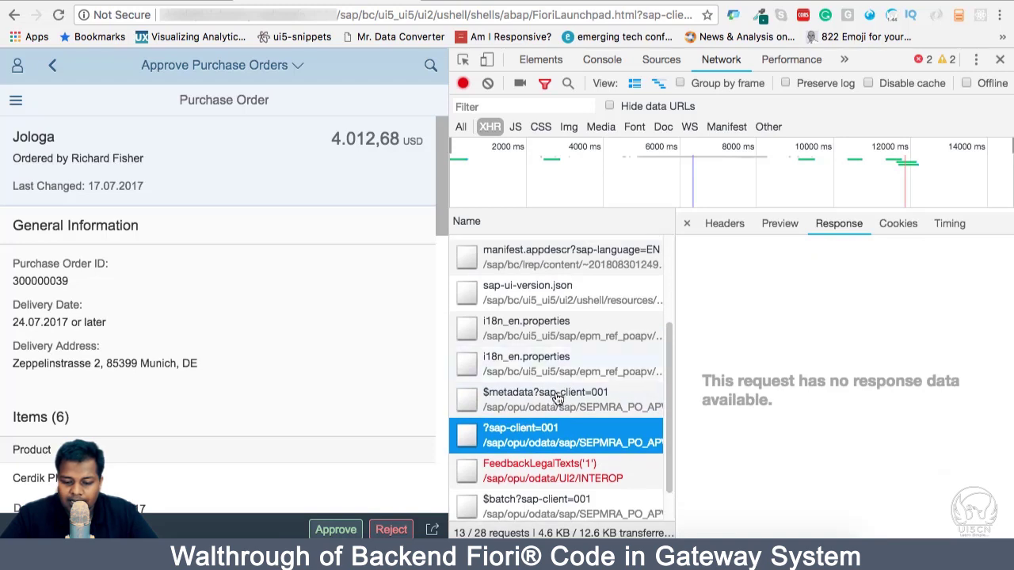
Highlight the service name SEPMRA_PO_APV in the $batch document's address, then go back to the recorded network requests
left_click(542, 2)
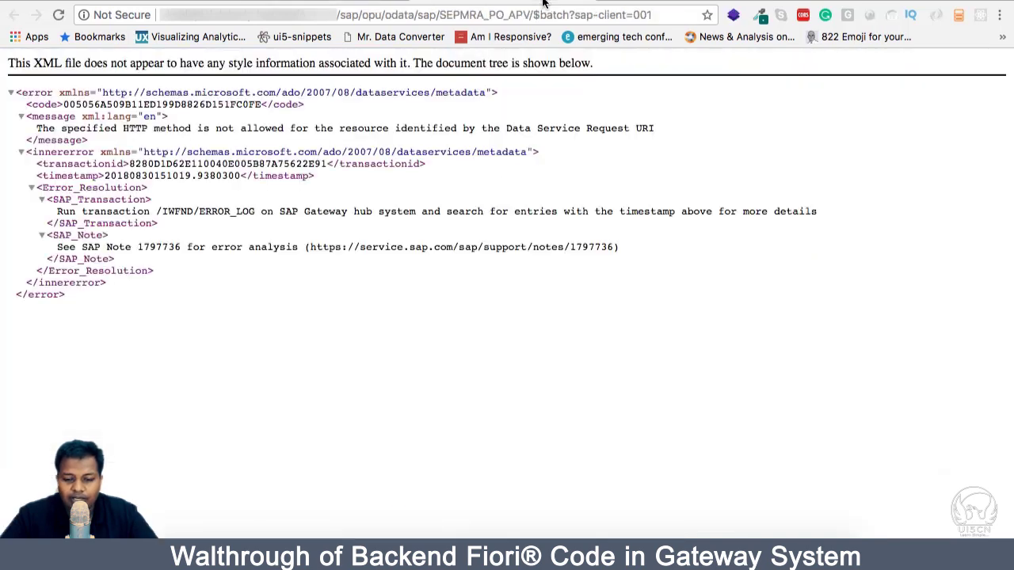
left_click(346, 14)
left_click_drag(346, 14, 451, 14)
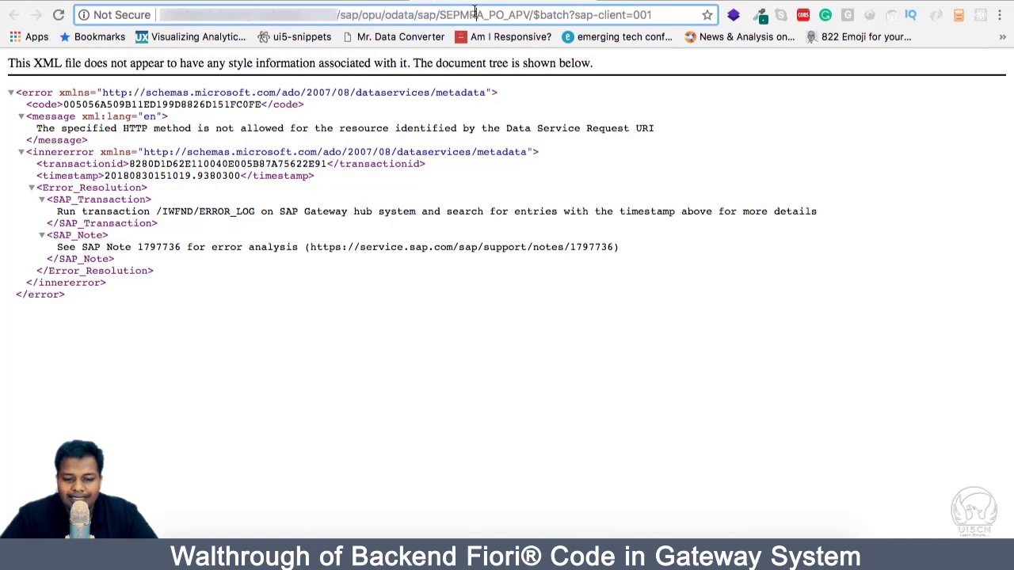
double_click(472, 13)
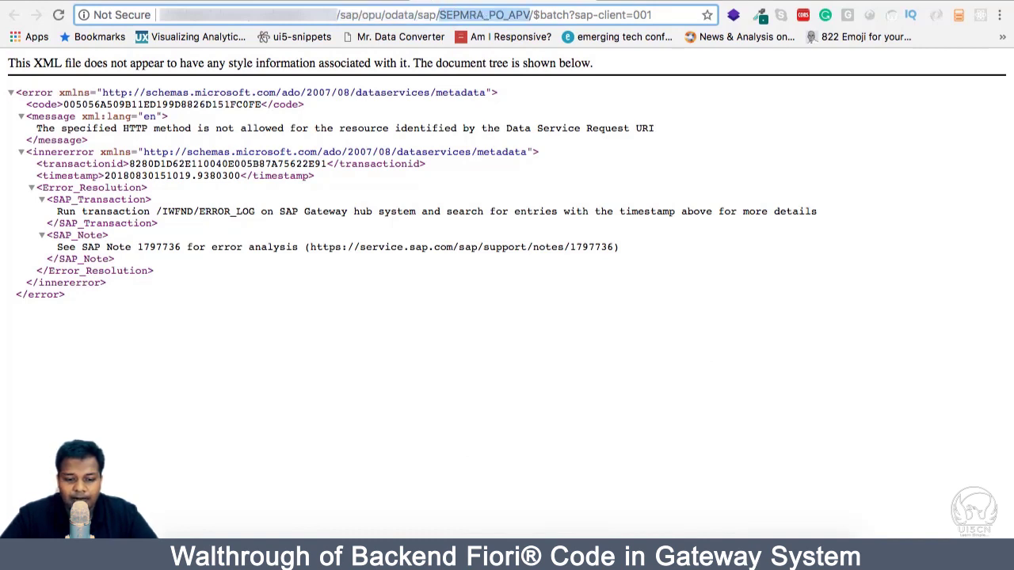
key("ctrl+Tab")
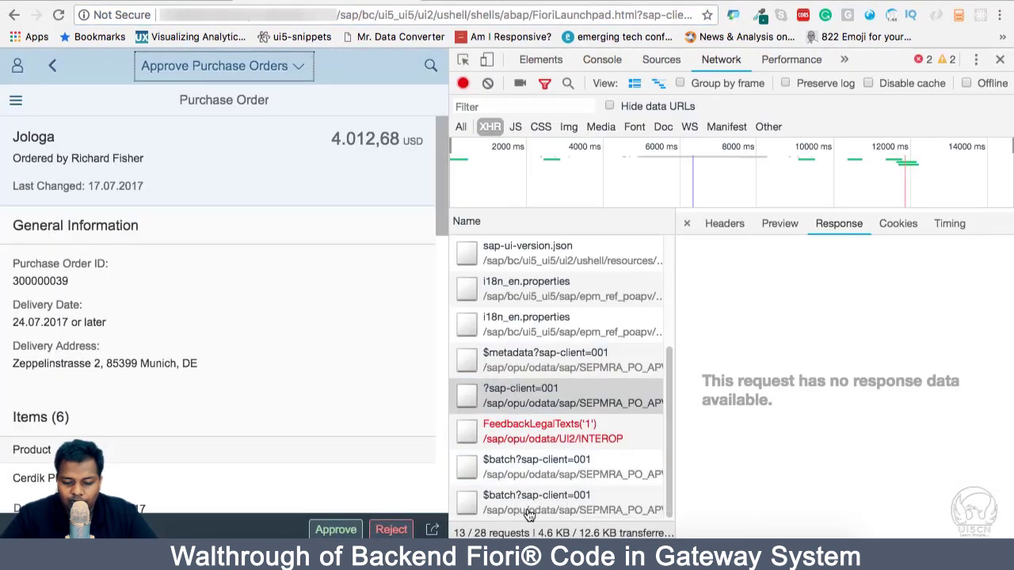
Check the responses of the last $batch request, the $metadata request and the first i18n_en.properties file
left_click(529, 514)
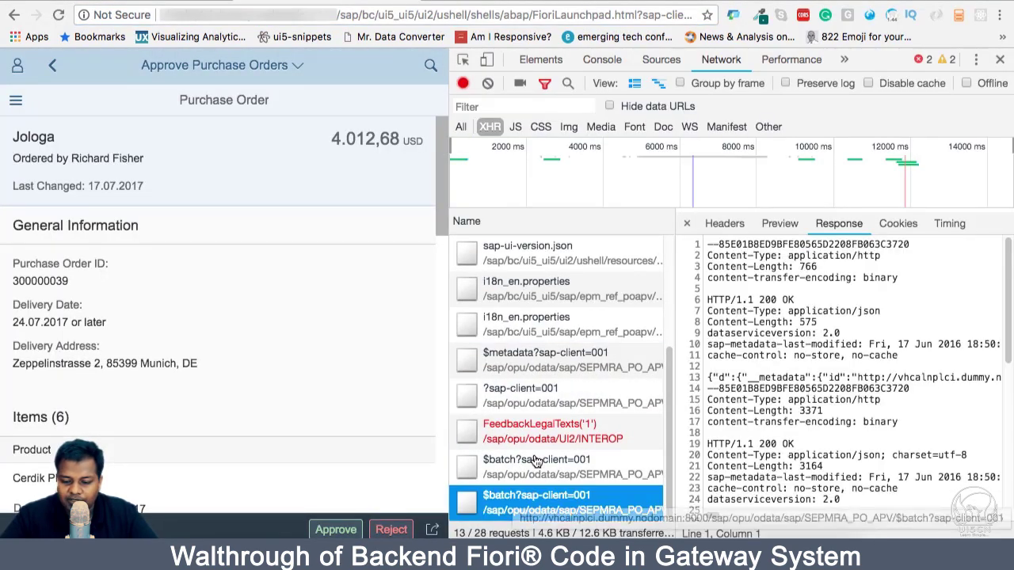
left_click(554, 400)
left_click(570, 354)
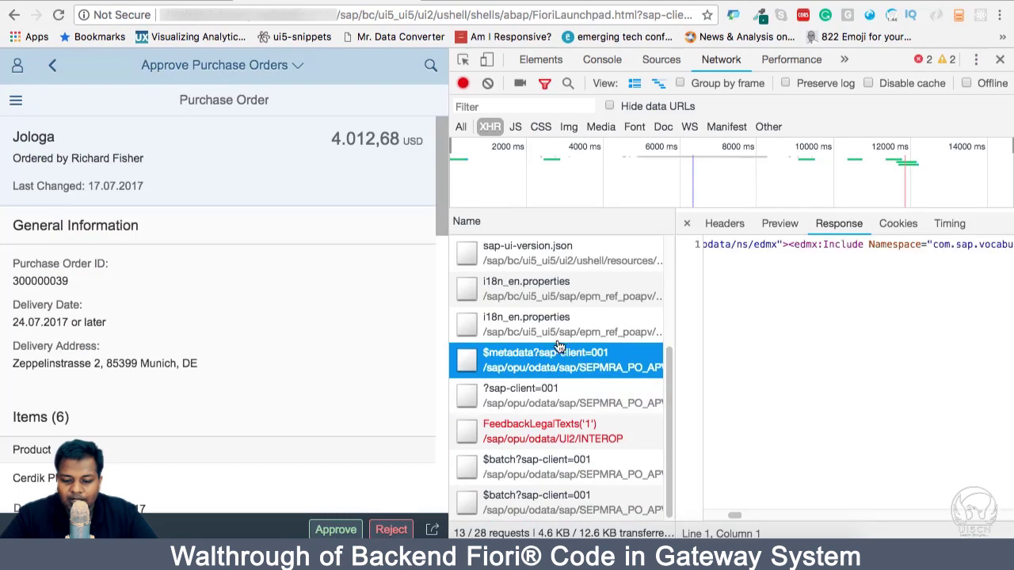
left_click(570, 303)
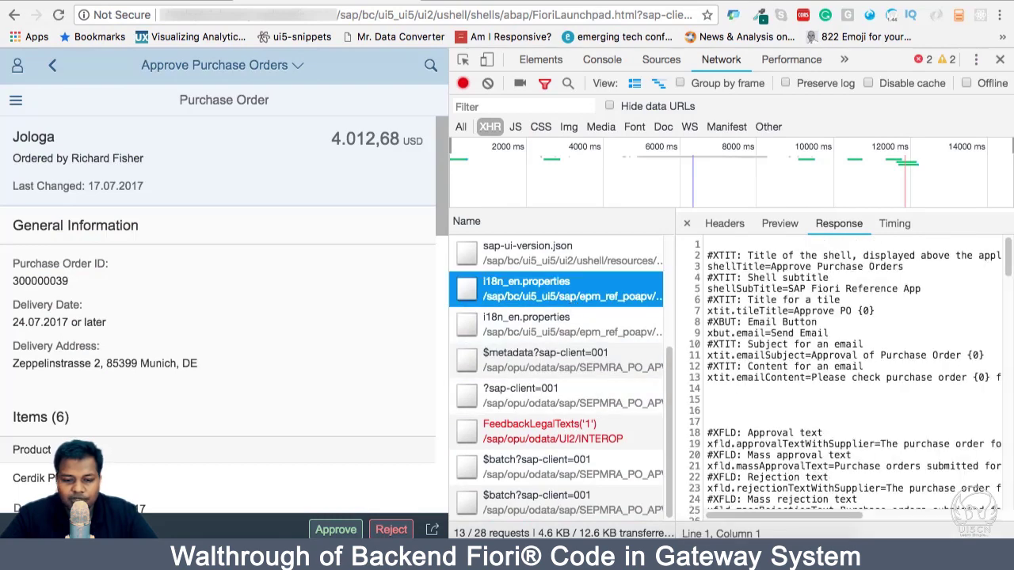
Compare the service name SEPMRA_PO_APV in the $batch and $metadata addresses, and look over the metadata's entity types and function imports
left_click(485, 0)
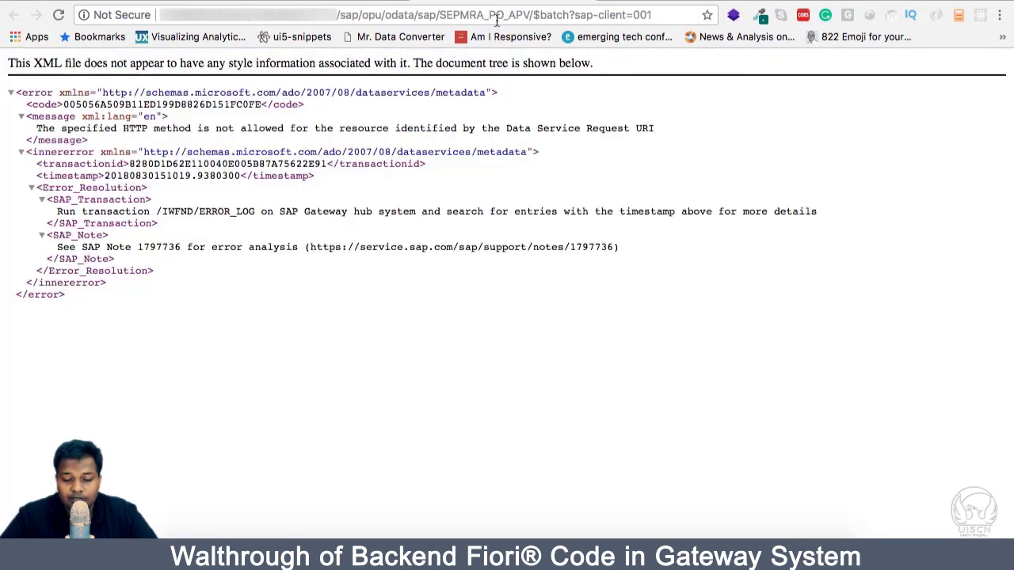
double_click(497, 18)
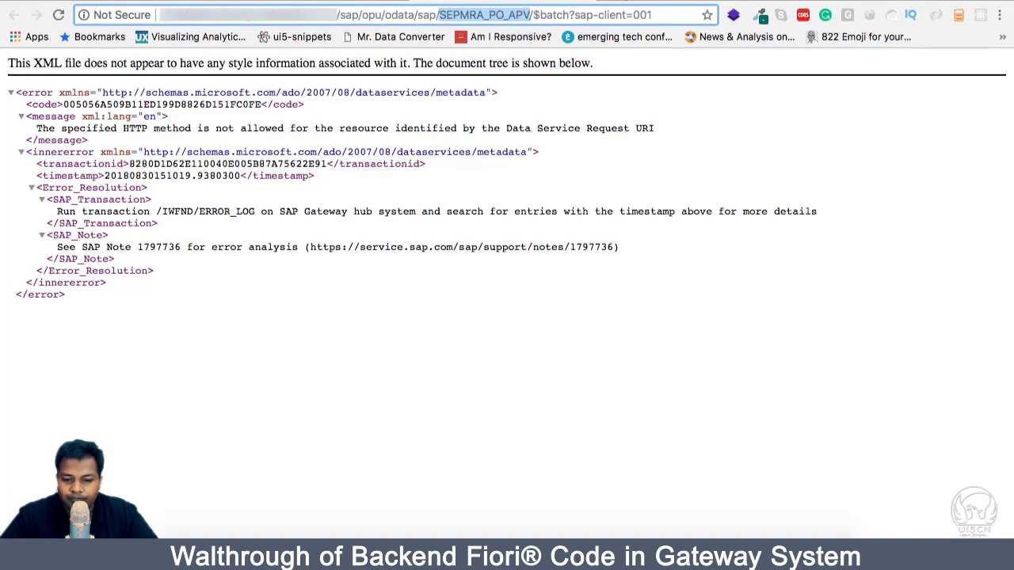
left_click(622, 2)
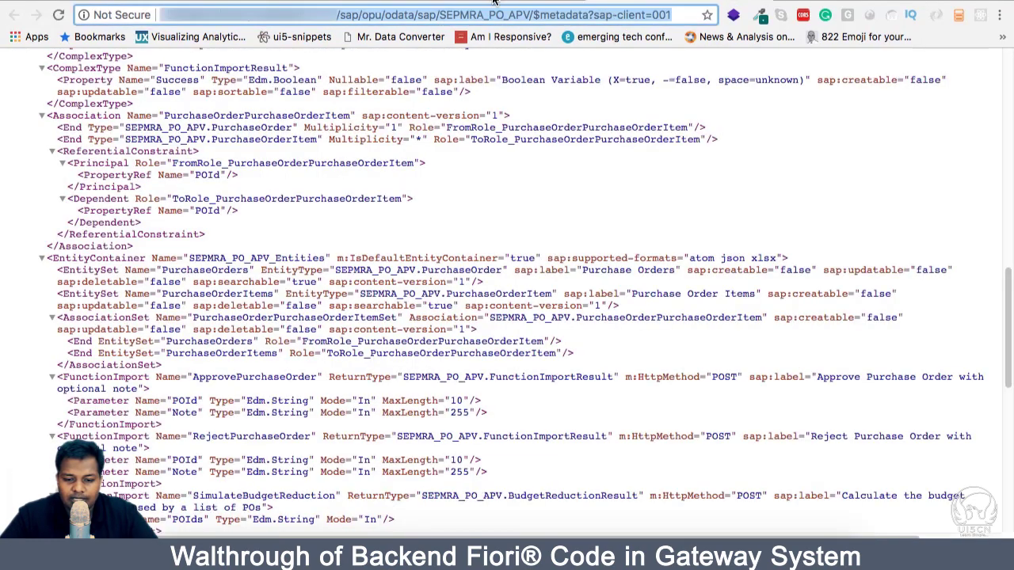
left_click(625, 2)
left_click(631, 1)
double_click(480, 17)
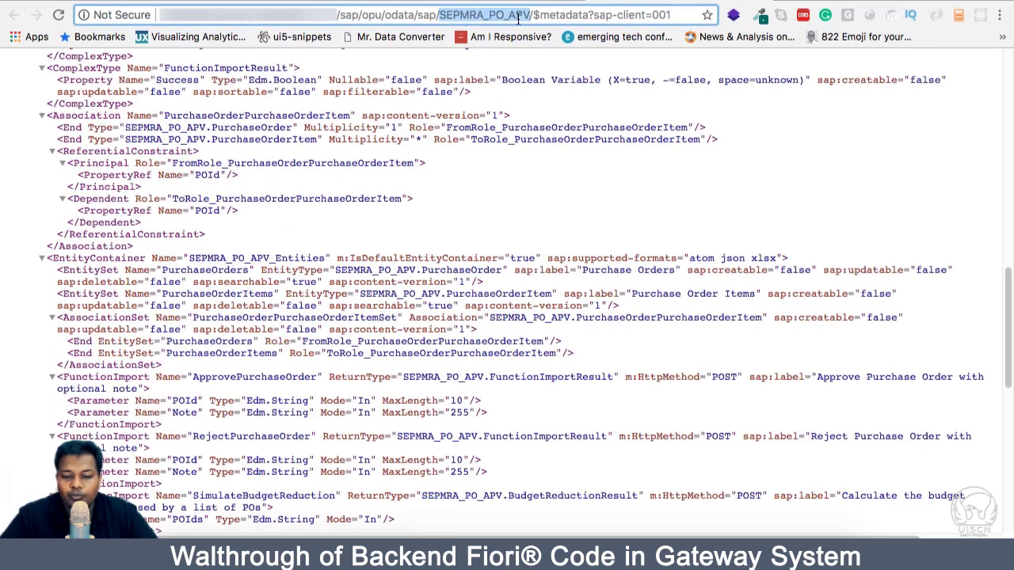
scroll(428, 313, "down", 10)
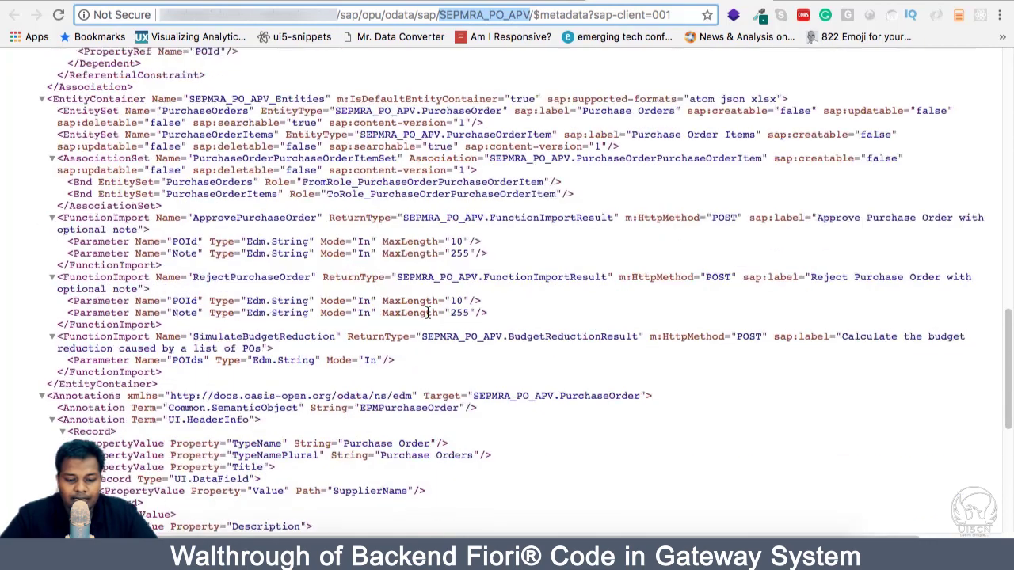
scroll(427, 317, "up", 15)
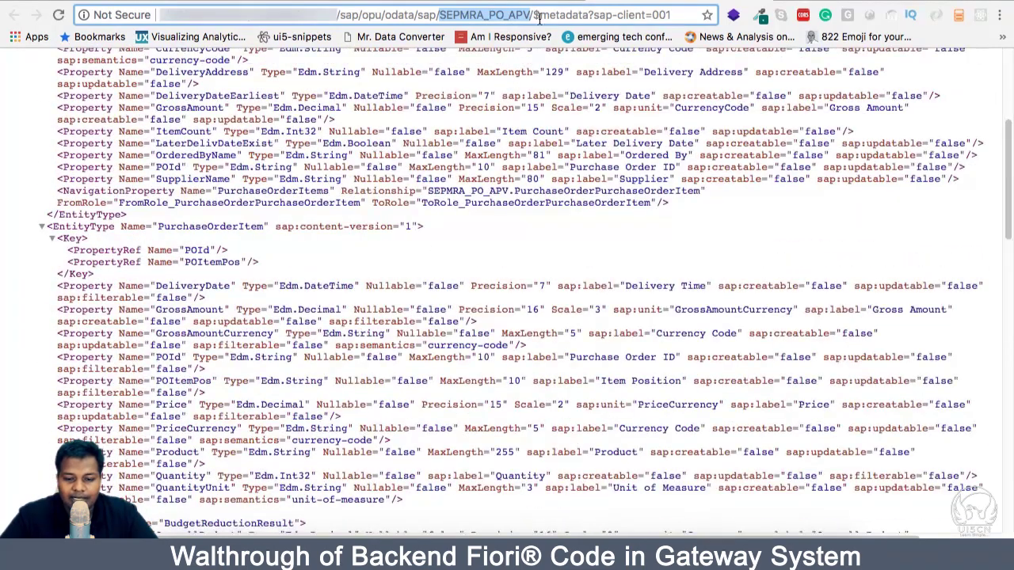
Remove $metadata?sap-client=001 from the address and load the root service document of SEPMRA_PO_APV
left_click(534, 15)
left_click_drag(533, 15, 672, 15)
key("BackSpace")
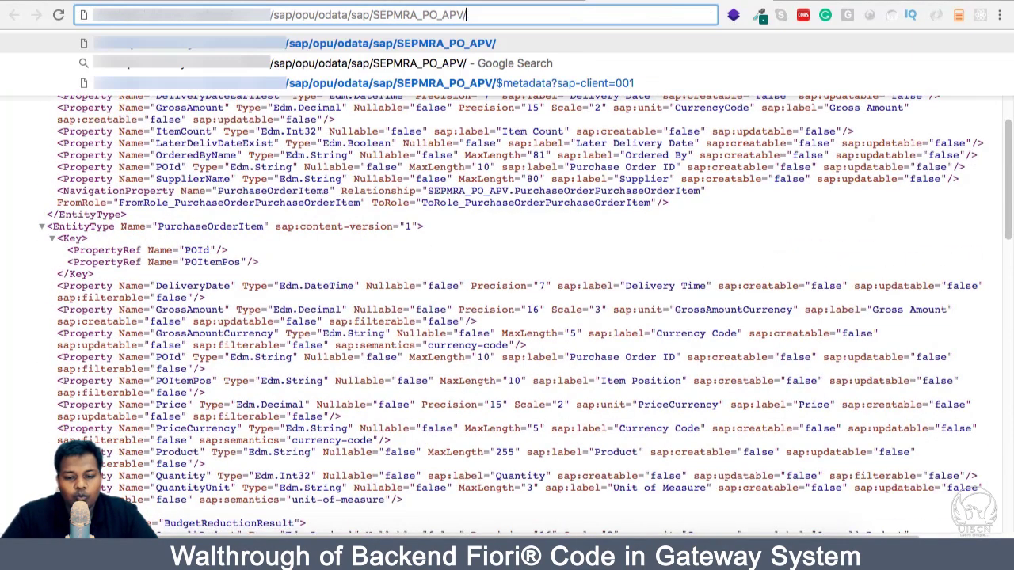
key("Return")
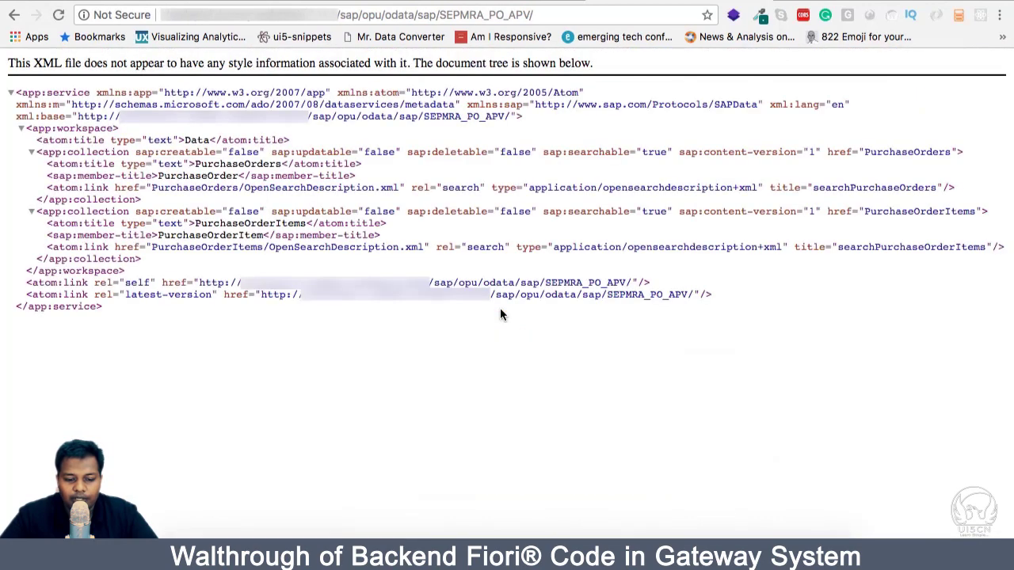
Highlight the PurchaseOrders collection and the PurchaseOrder and PurchaseOrderItem member titles in the service document
double_click(240, 163)
double_click(212, 176)
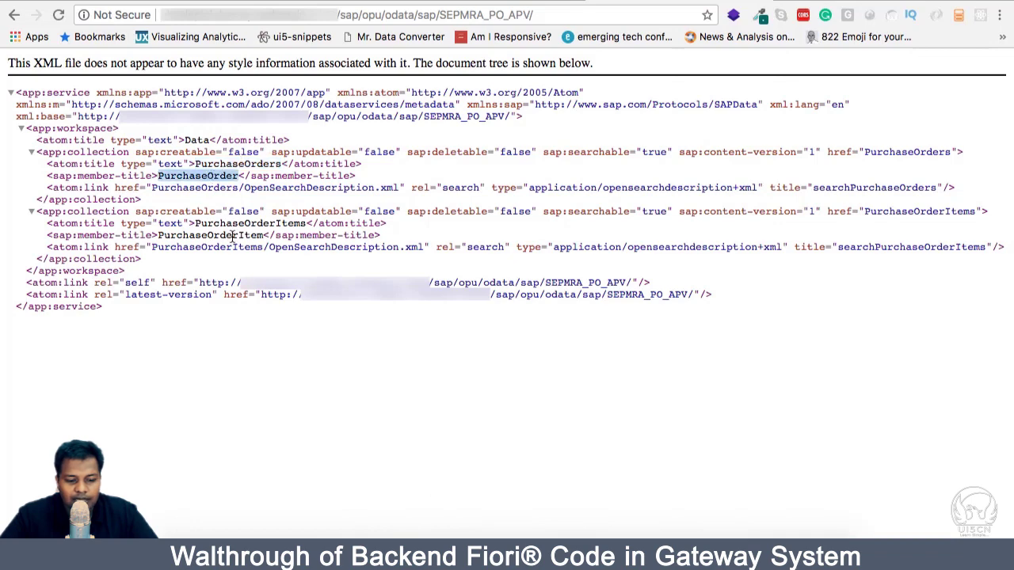
double_click(234, 237)
Load the SEPMRA_PO_APV service document as JSON by adding ?$format=json to its address
left_click(582, 18)
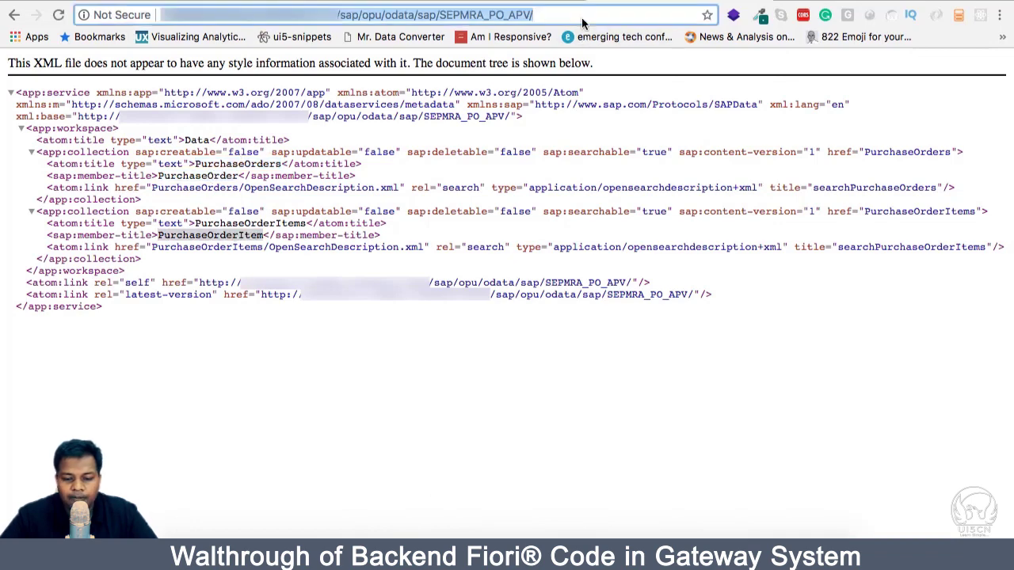
key("Right")
key("BackSpace")
type("?")
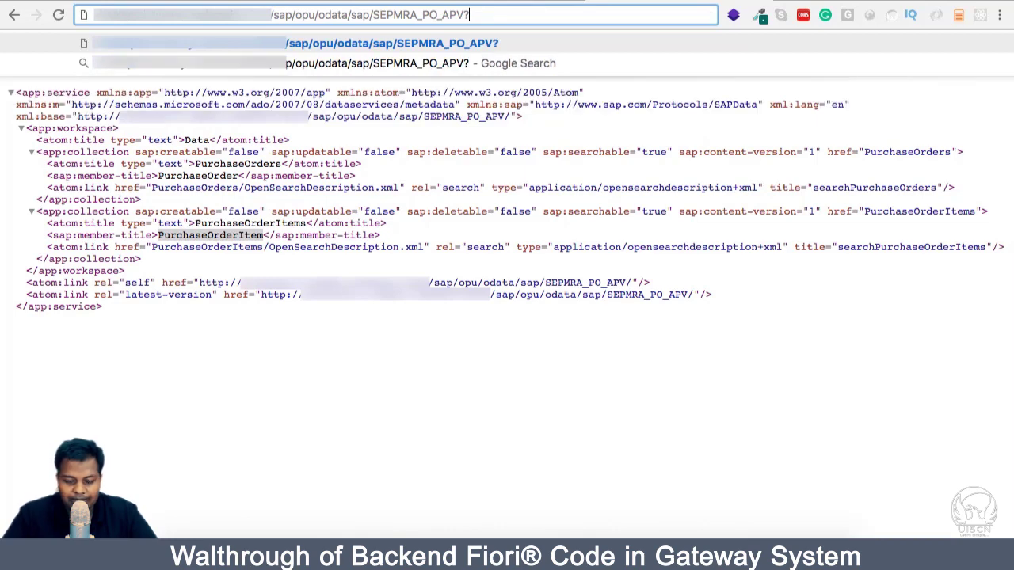
type("$format")
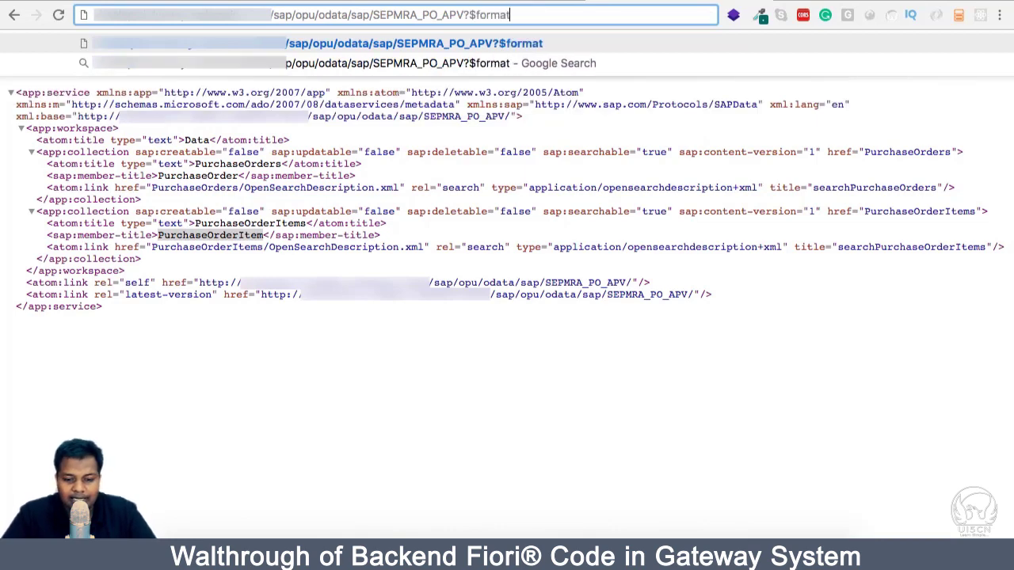
type("=json")
key("Return")
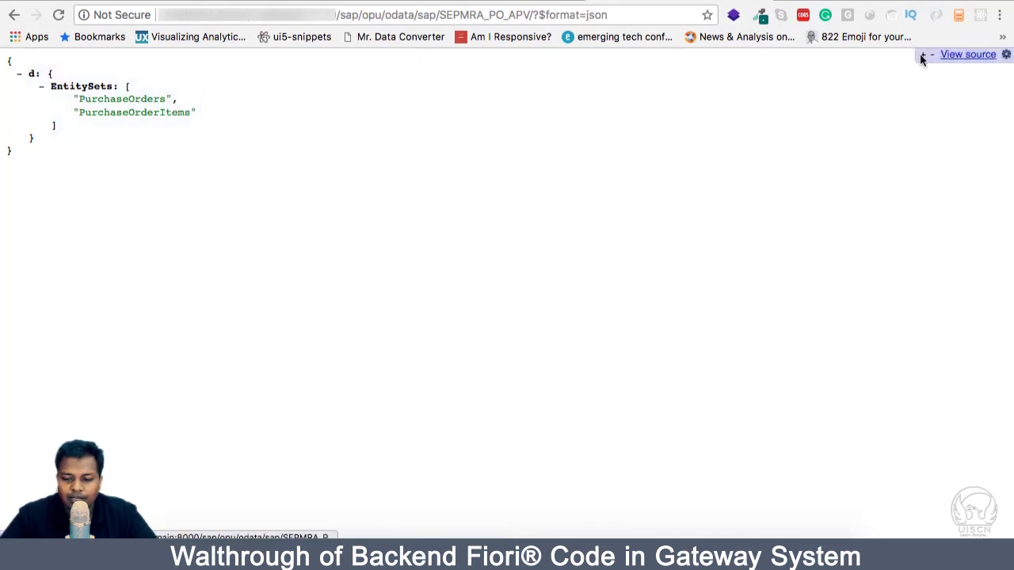
Review the JSON service document, highlighting the PurchaseOrders and PurchaseOrderItems entity sets
left_click(1007, 58)
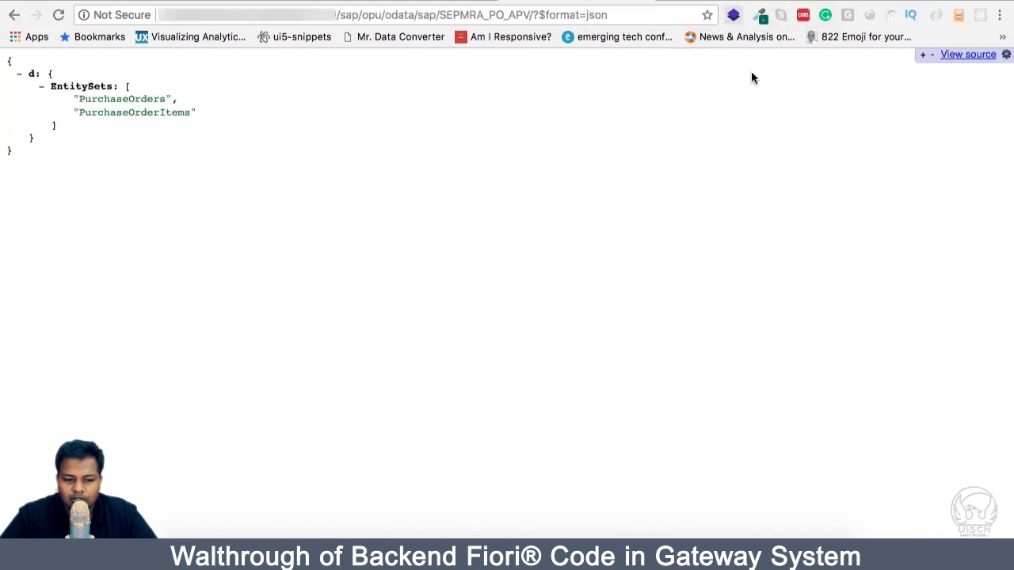
left_click(95, 101)
double_click(95, 100)
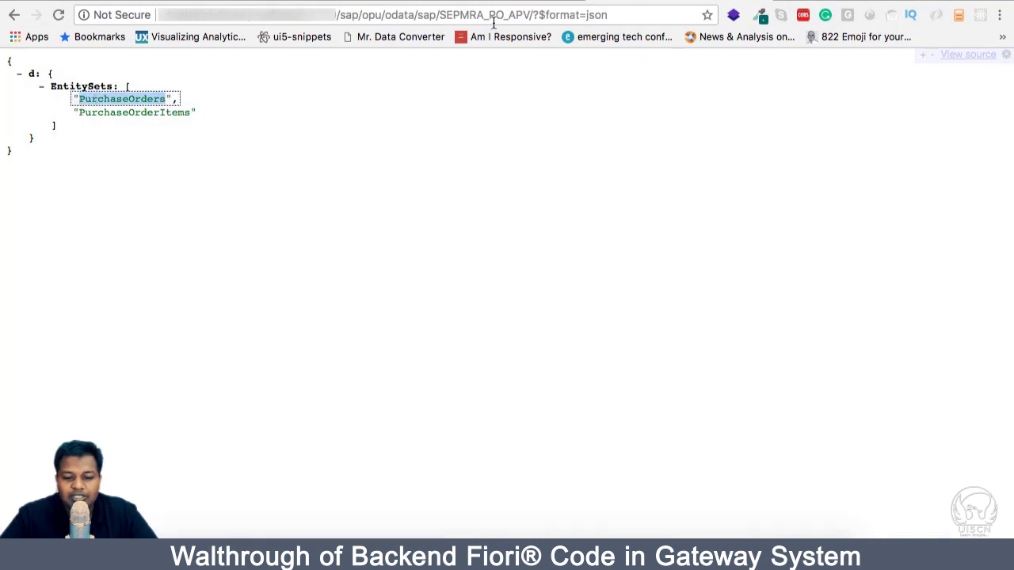
double_click(144, 111)
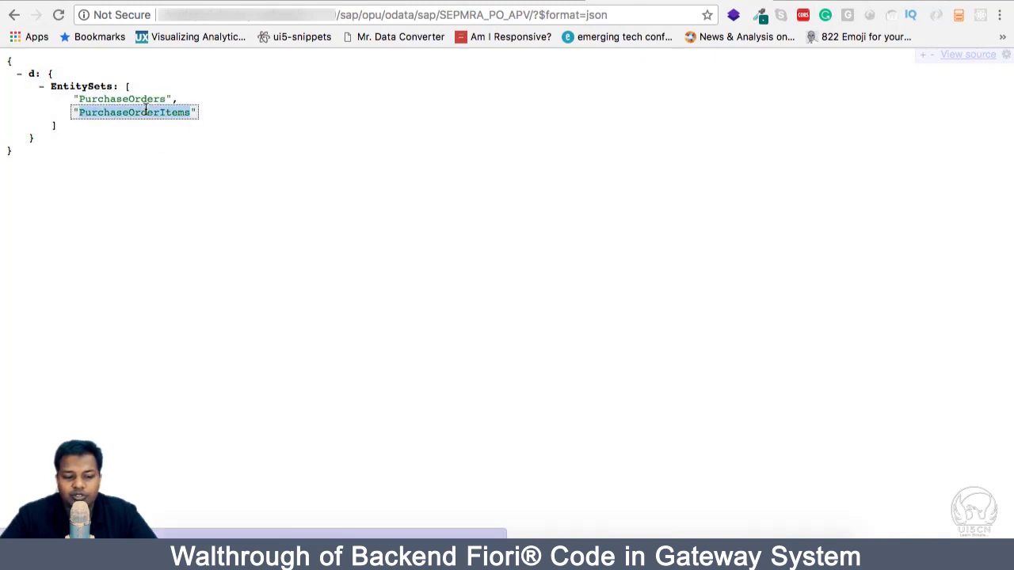